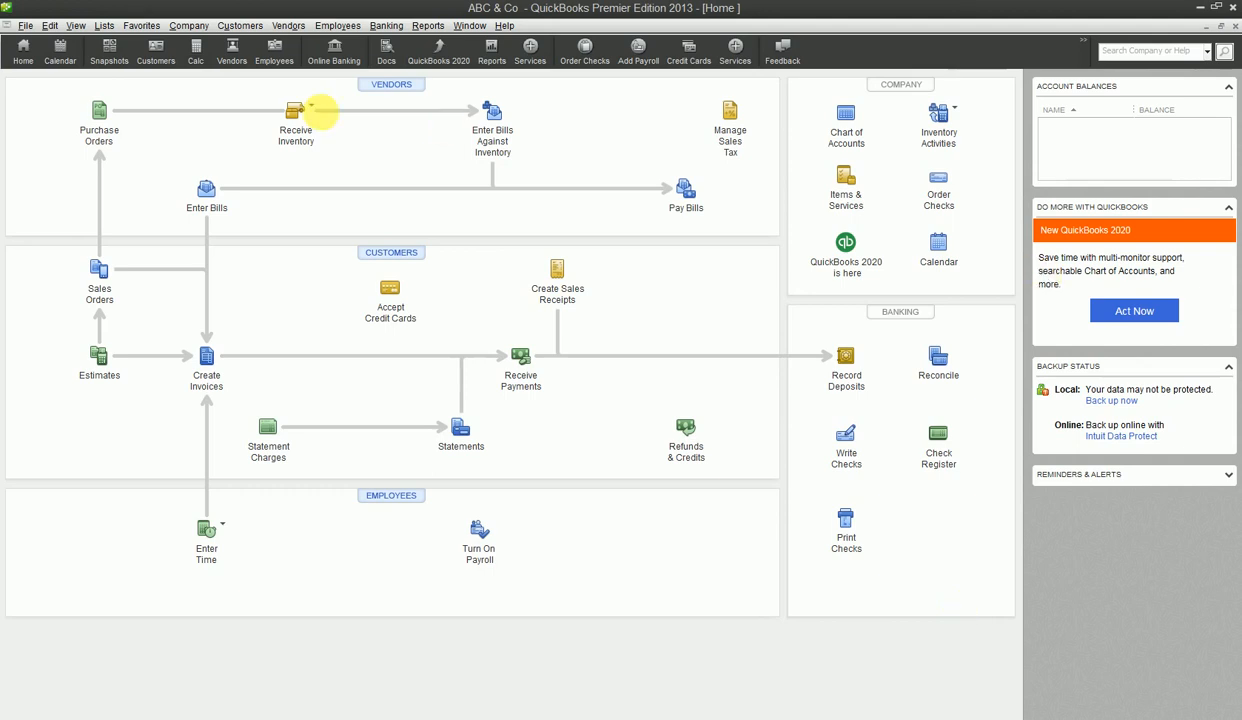
Open the Item List and look through the existing service items.
{"action": "left_click", "coordinate": [106, 30]}
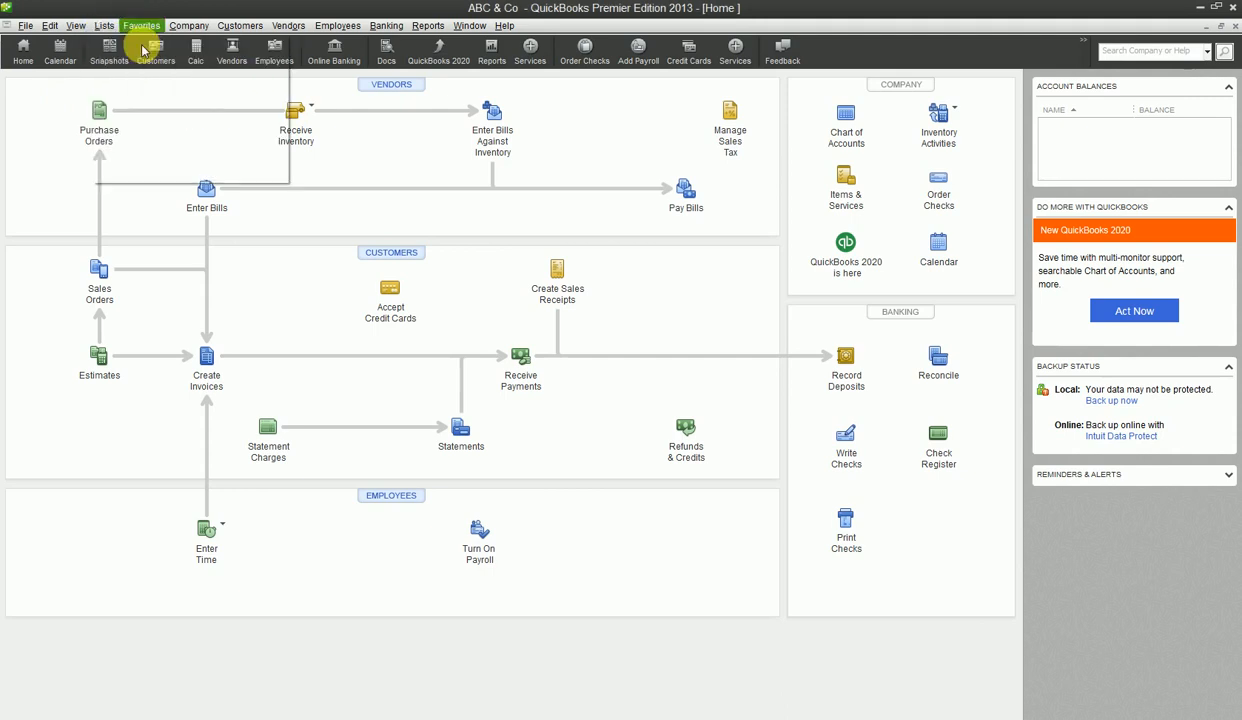
{"action": "mouse_move", "coordinate": [105, 25]}
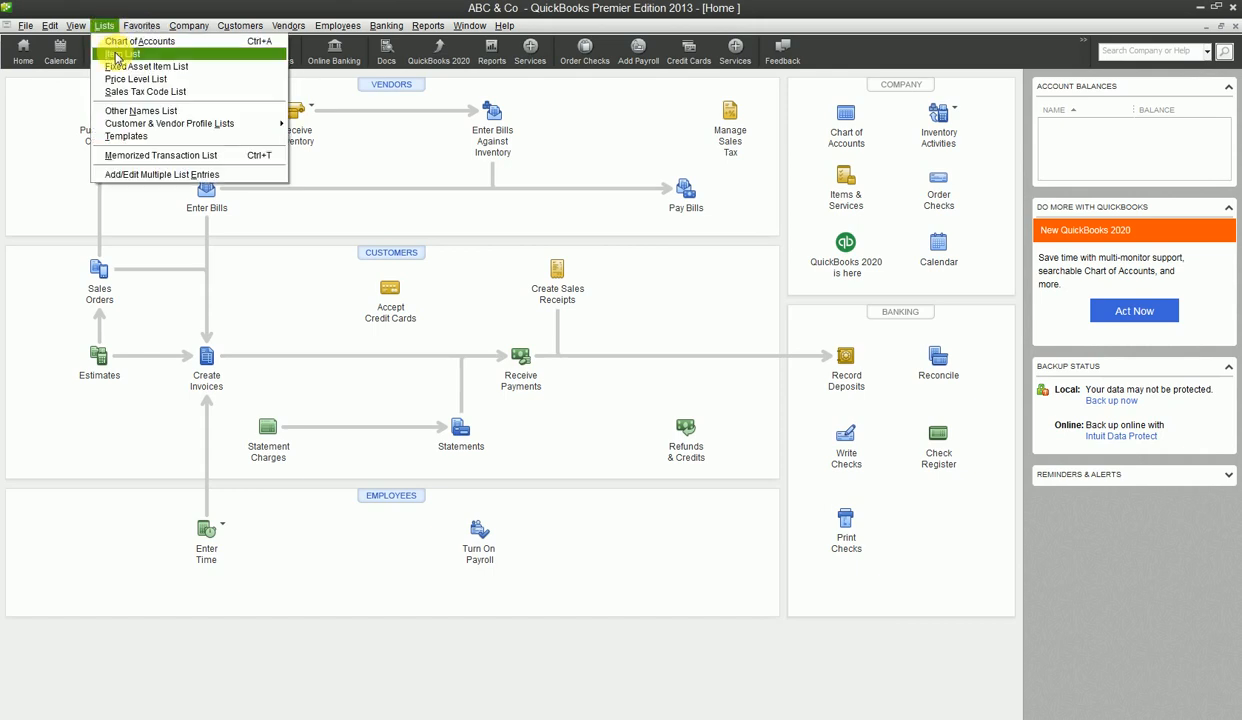
{"action": "left_click", "coordinate": [120, 54]}
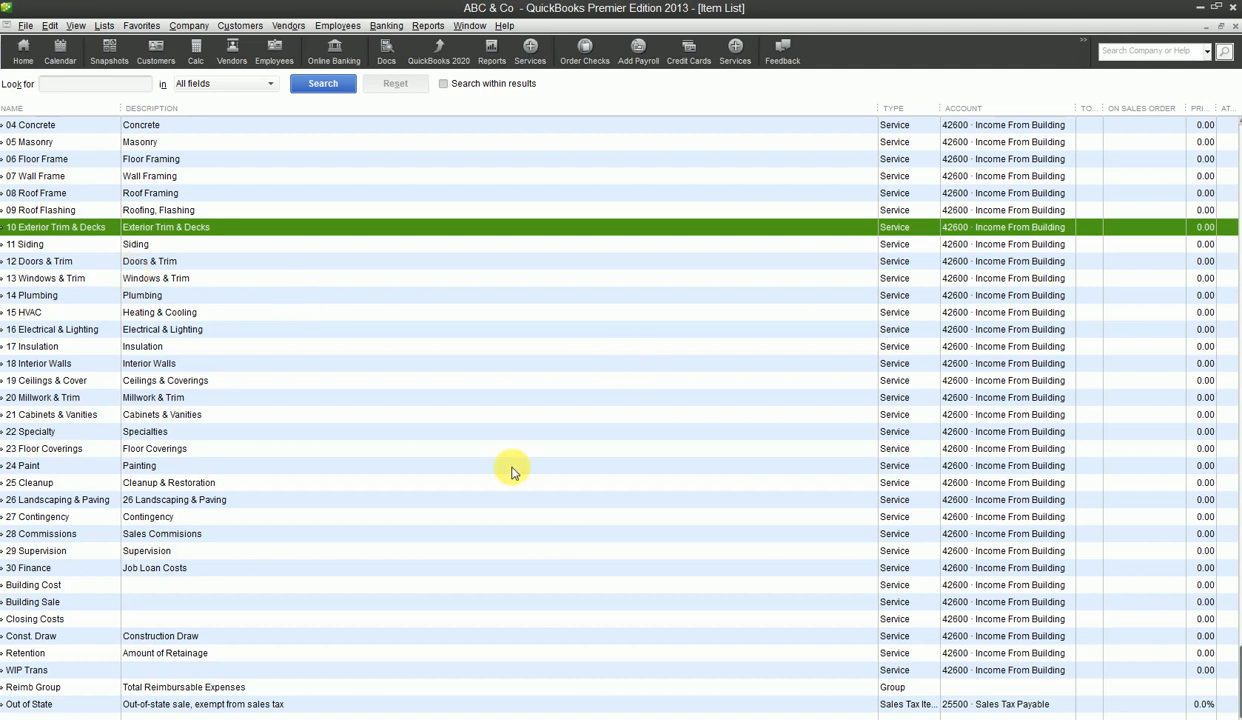
{"action": "scroll", "coordinate": [203, 484], "scroll_direction": "up", "scroll_amount": 3}
{"action": "scroll", "coordinate": [200, 418], "scroll_direction": "down", "scroll_amount": 1}
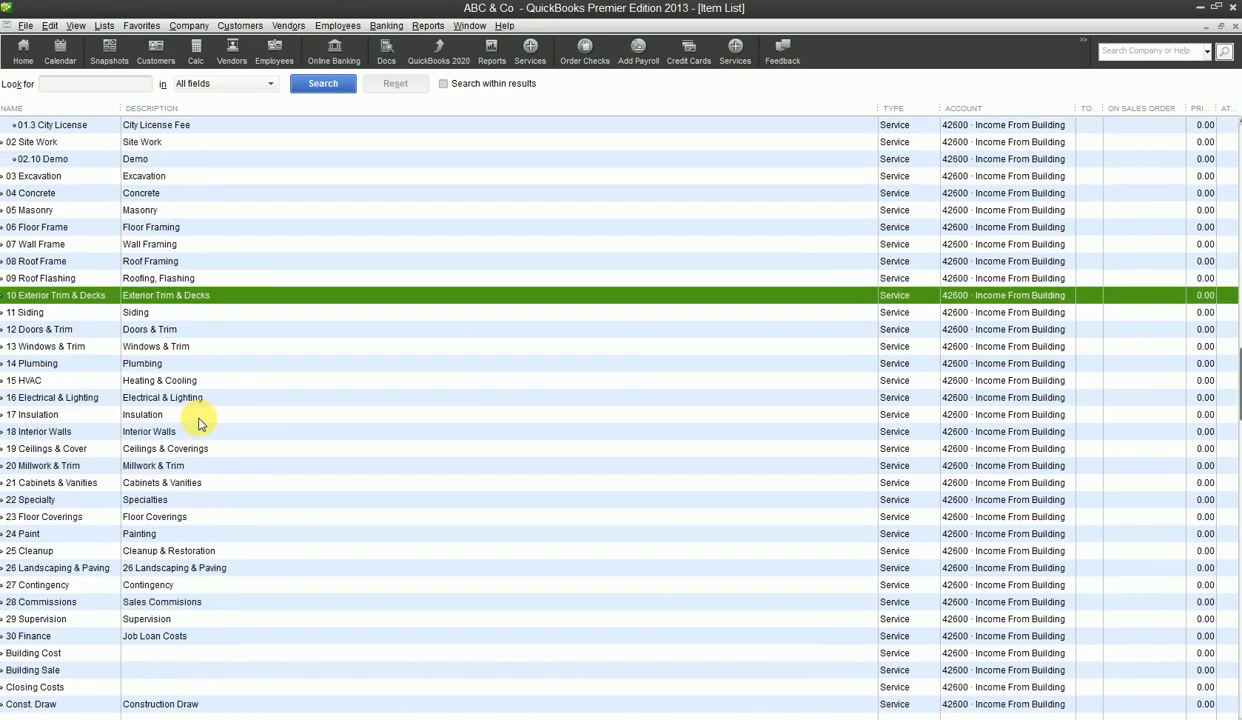
{"action": "scroll", "coordinate": [197, 423], "scroll_direction": "up", "scroll_amount": 1}
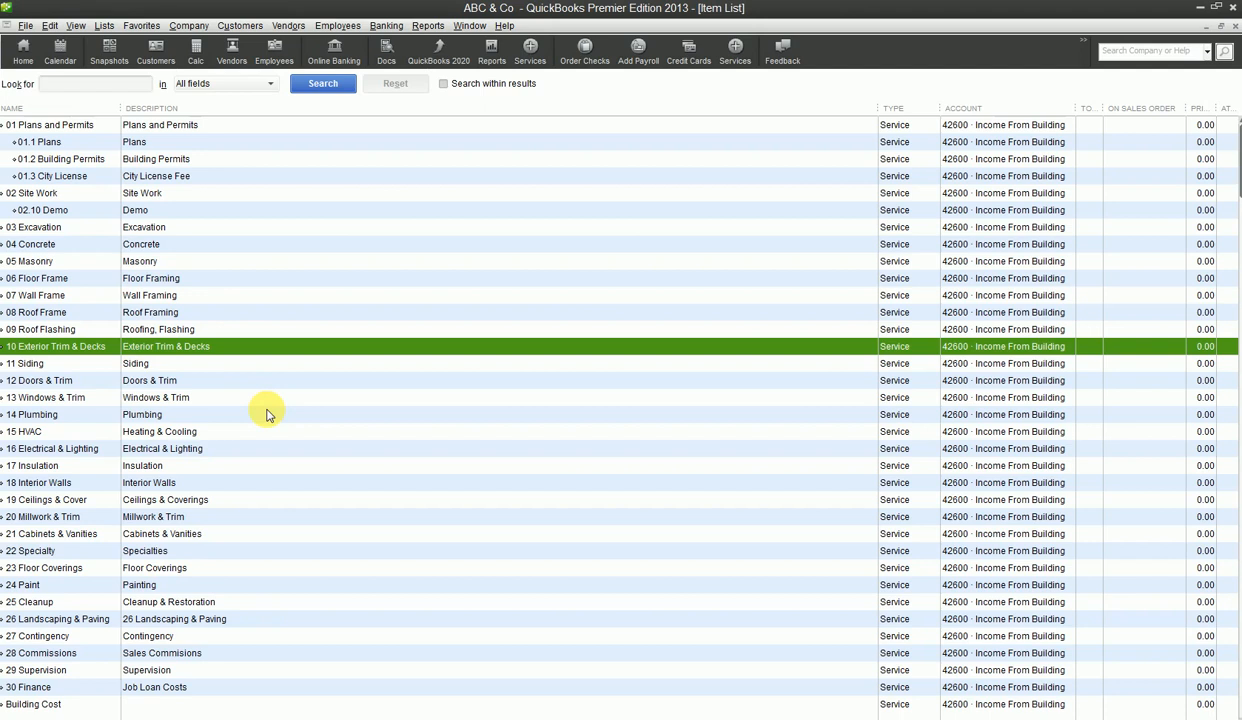
{"action": "left_click", "coordinate": [408, 412]}
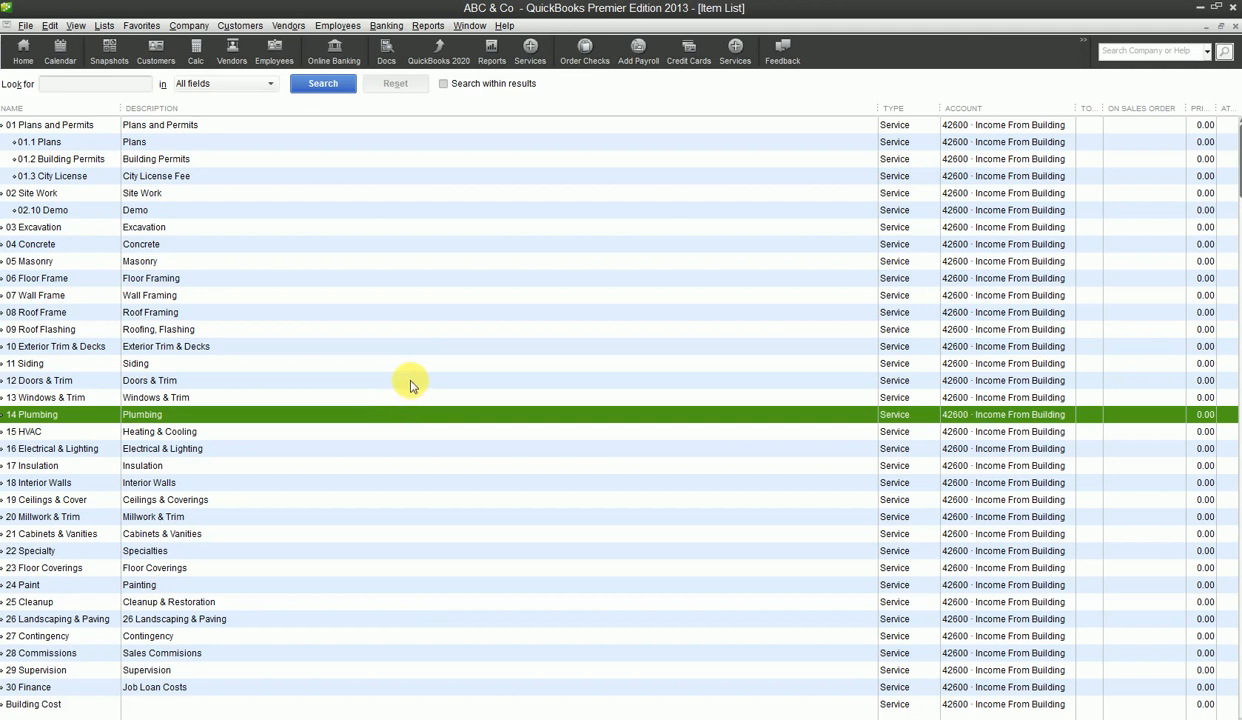
Start a new item from the Item List and set its type to Service.
{"action": "right_click", "coordinate": [410, 384]}
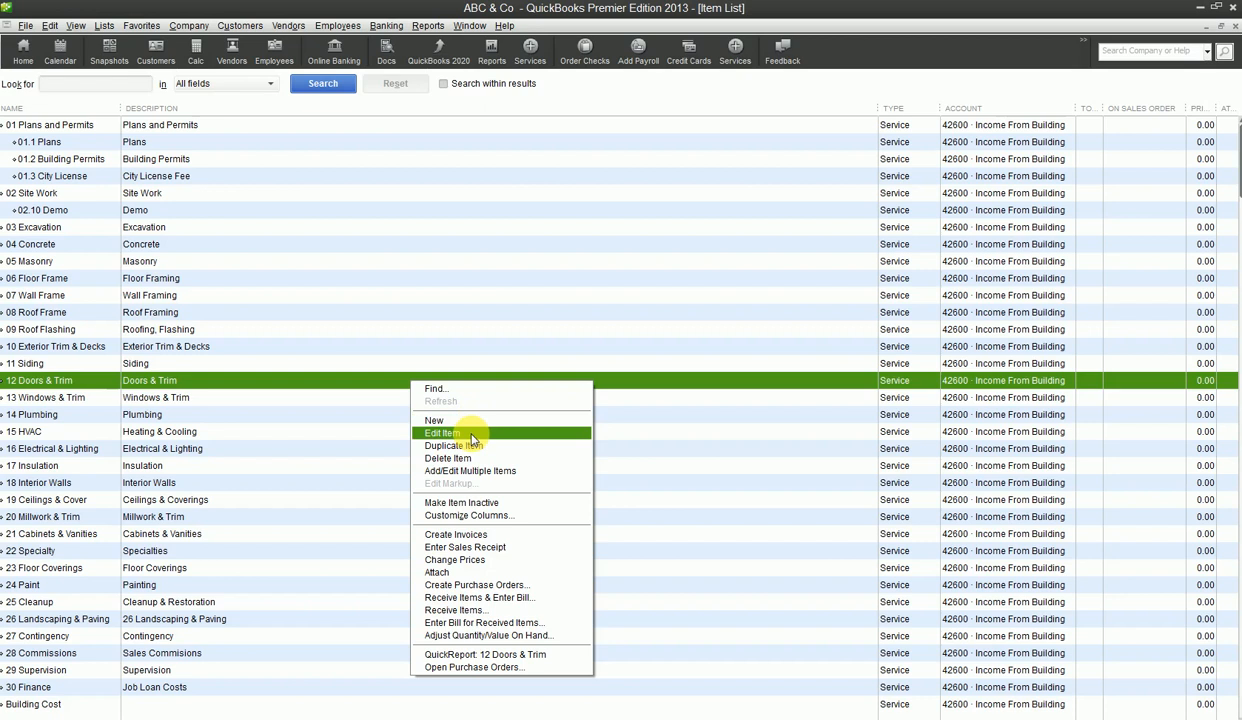
{"action": "right_click", "coordinate": [326, 294]}
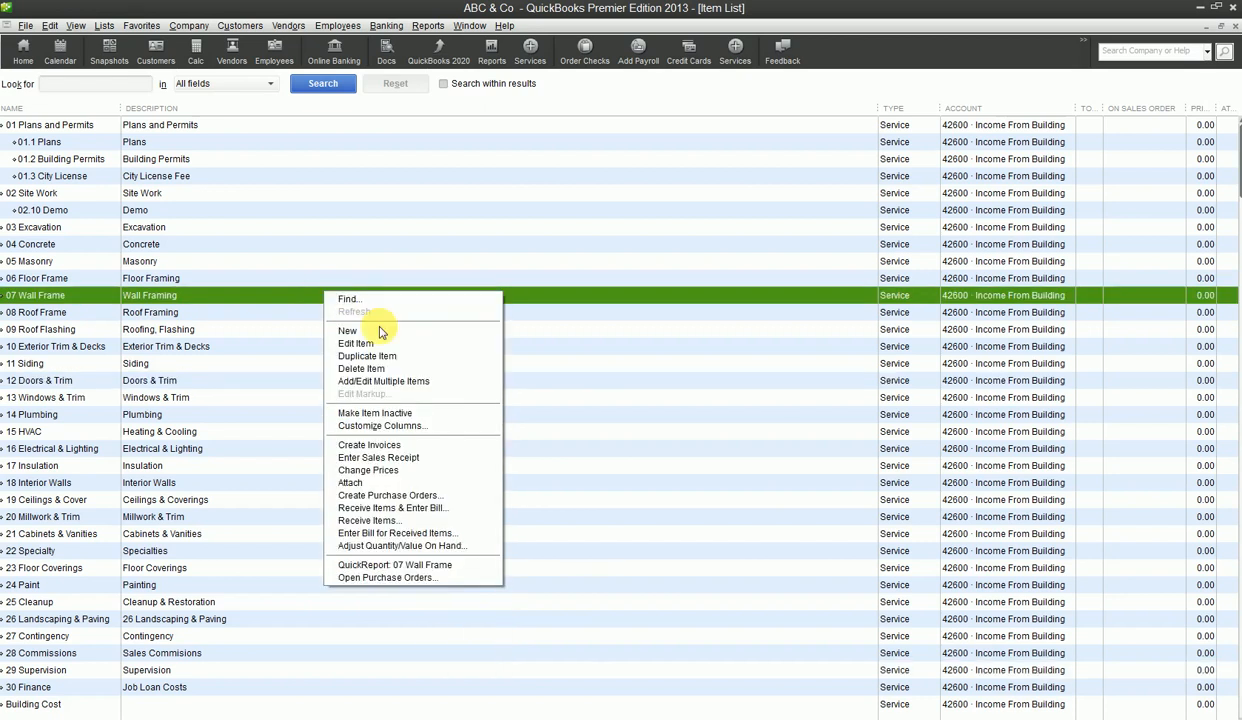
{"action": "left_click", "coordinate": [379, 332]}
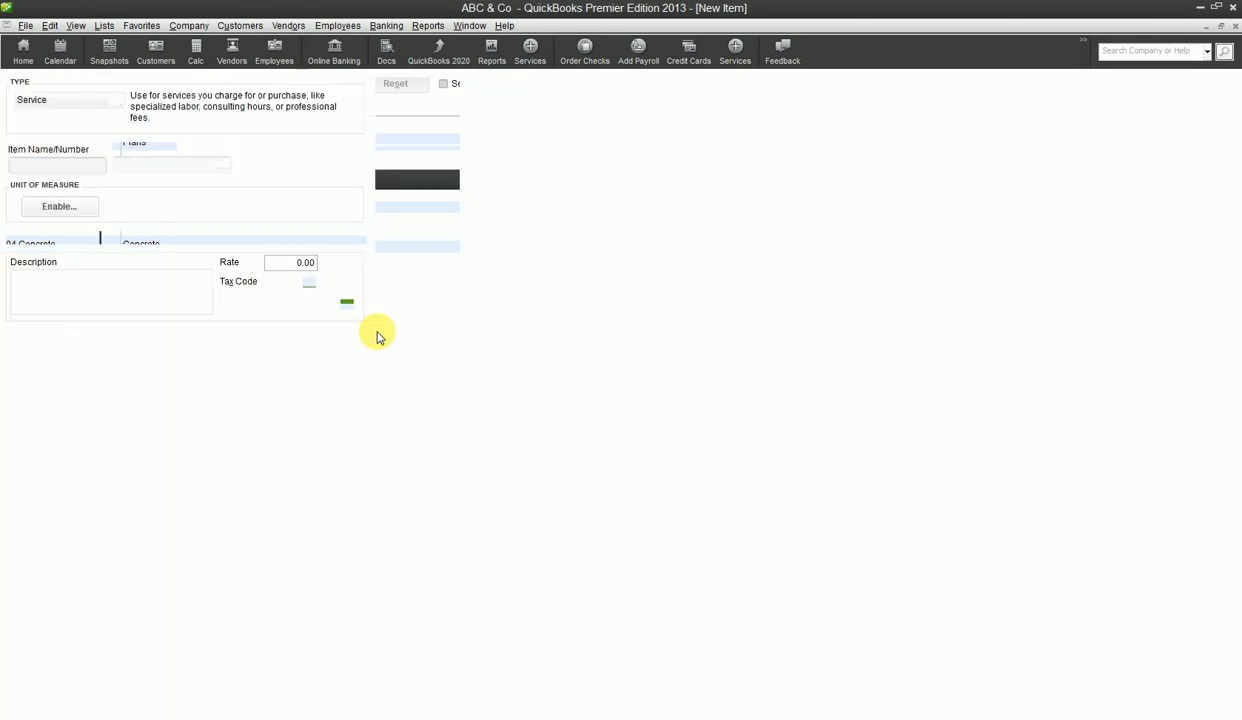
{"action": "left_click", "coordinate": [97, 102]}
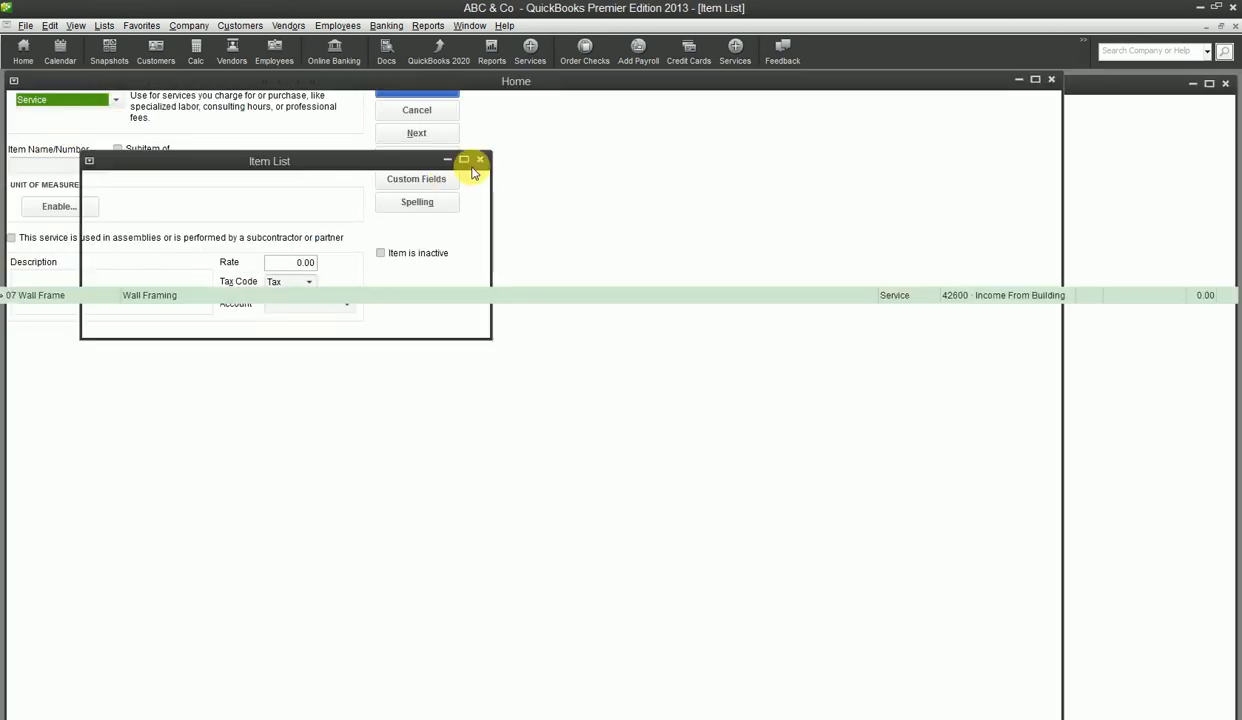
{"action": "left_click", "coordinate": [479, 161]}
{"action": "left_click", "coordinate": [116, 100]}
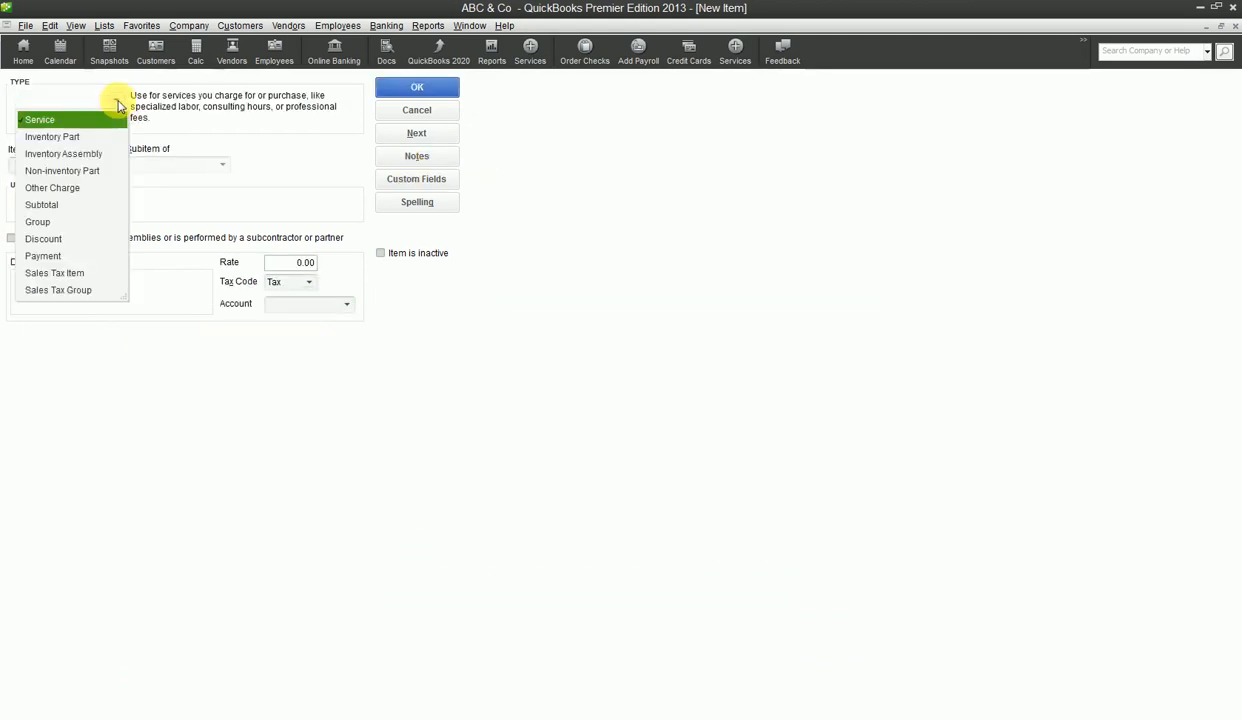
{"action": "left_click", "coordinate": [117, 102]}
{"action": "left_click", "coordinate": [116, 102]}
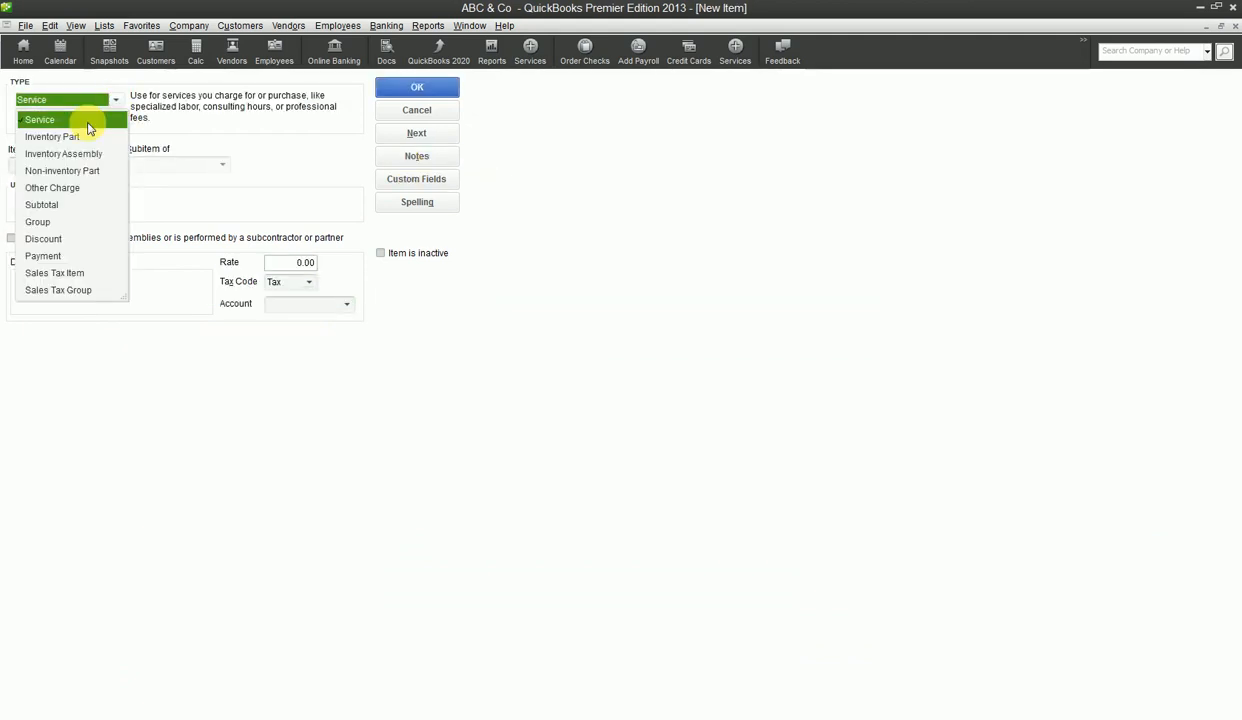
{"action": "left_click", "coordinate": [88, 123]}
Name the service item Flooring and set its rate to 2,000.00.
{"action": "left_click", "coordinate": [52, 167]}
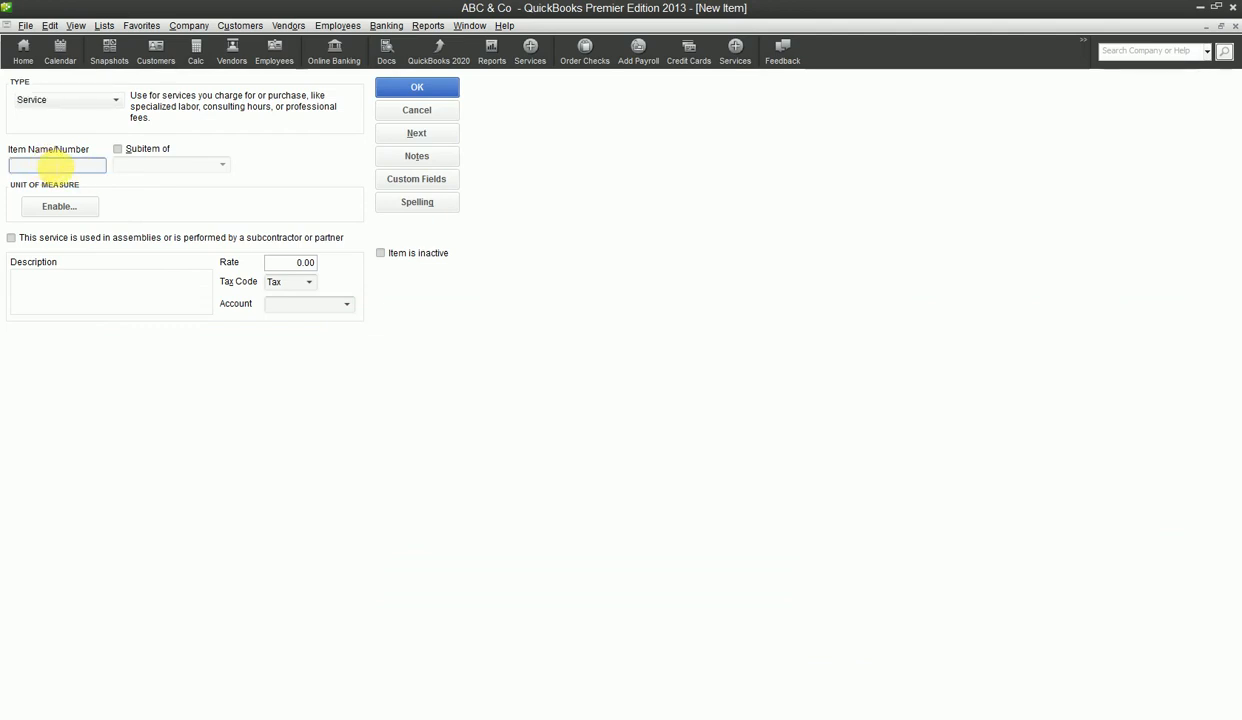
{"action": "type", "text": "Flo"}
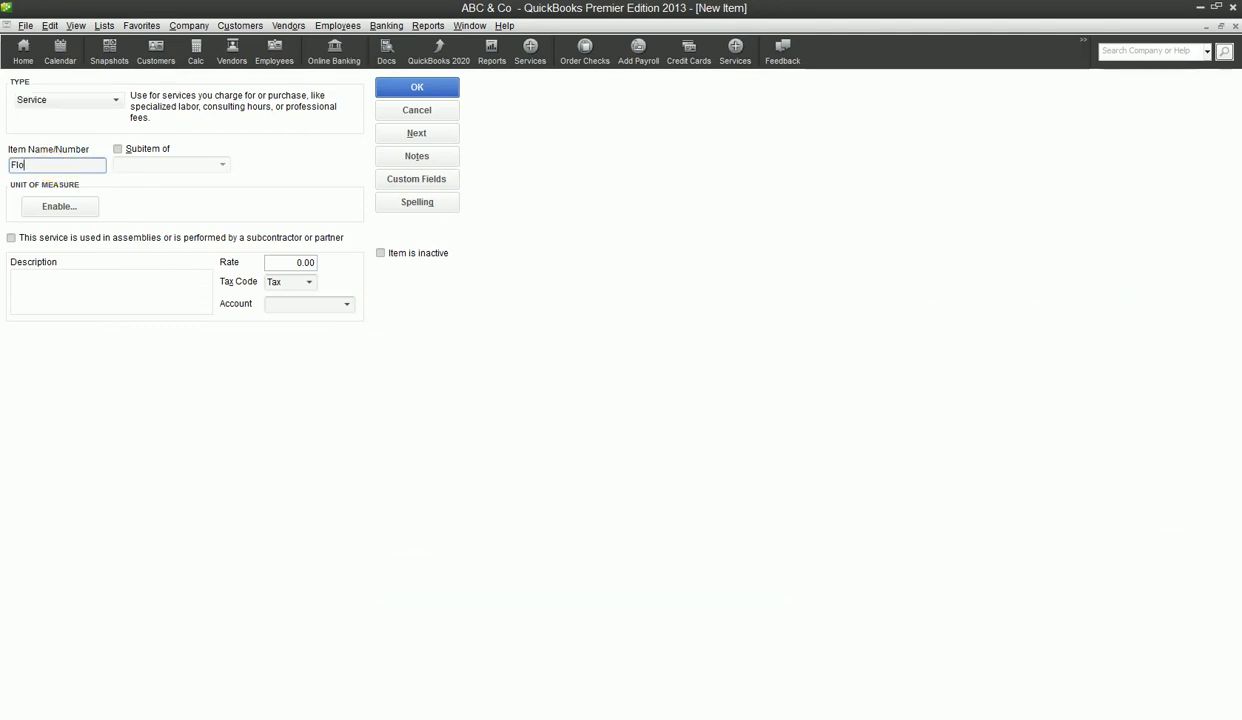
{"action": "type", "text": "oring"}
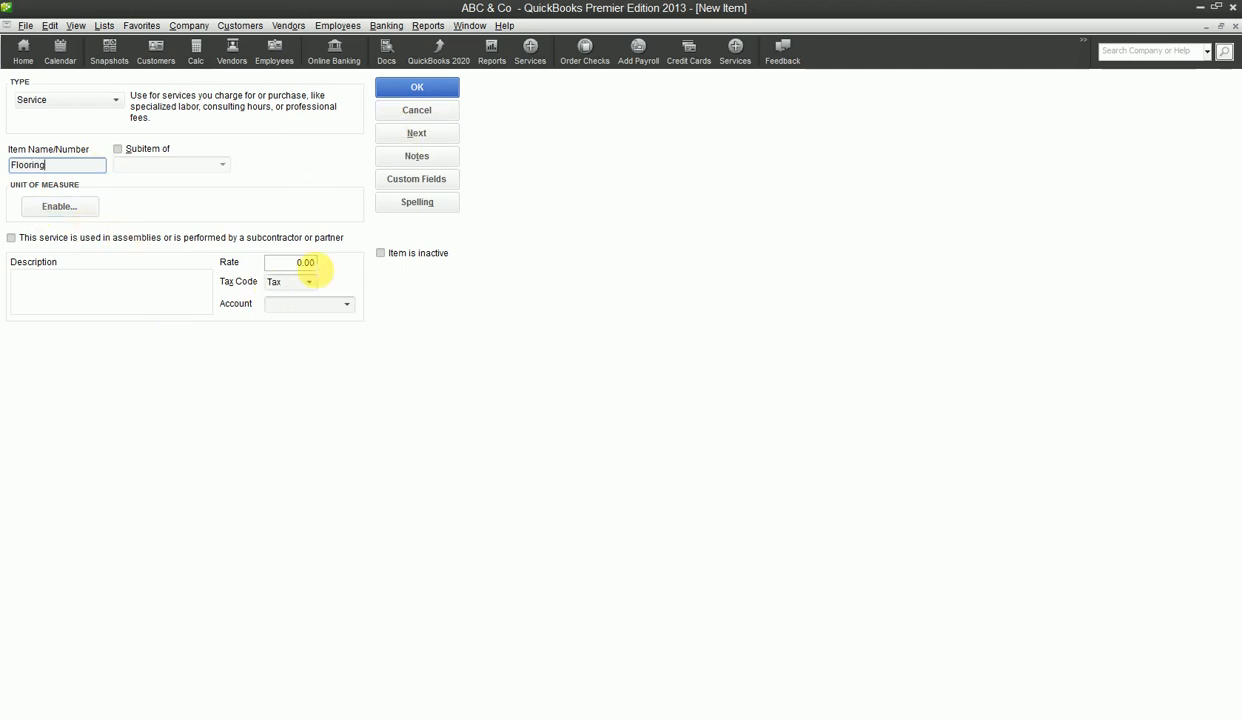
{"action": "left_click", "coordinate": [305, 262]}
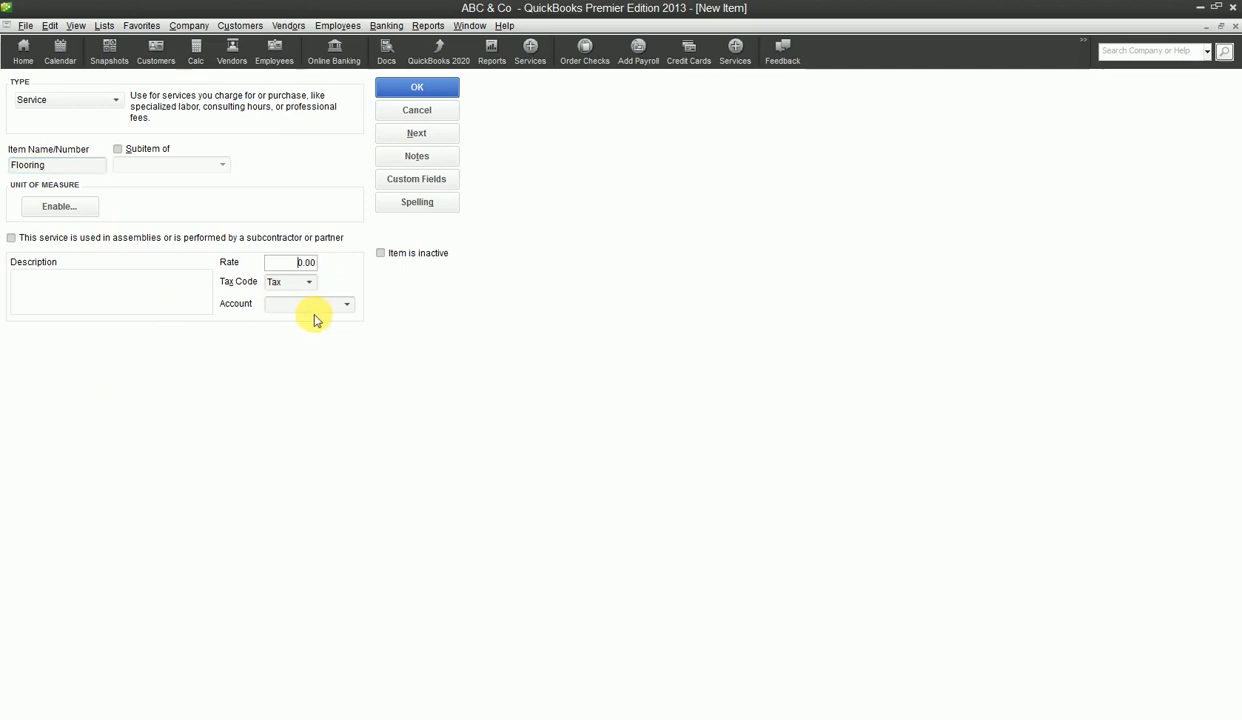
{"action": "type", "text": "2000"}
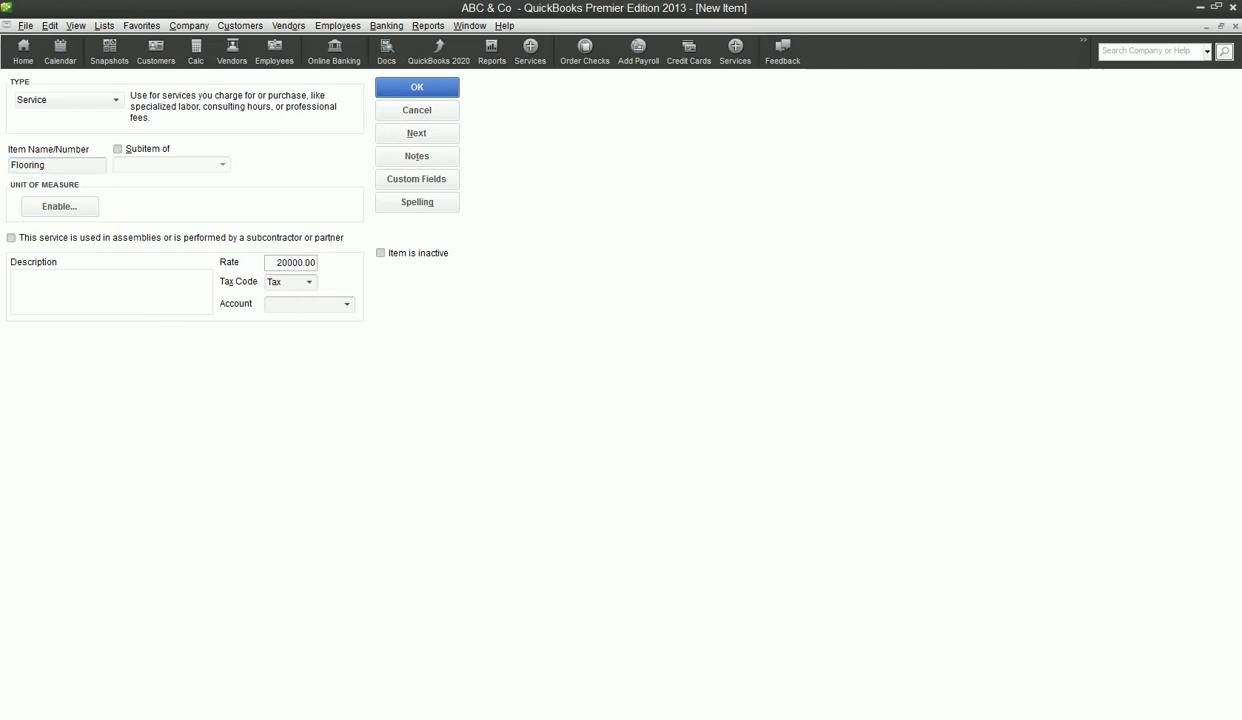
{"action": "key", "text": "Delete"}
{"action": "left_click", "coordinate": [166, 291]}
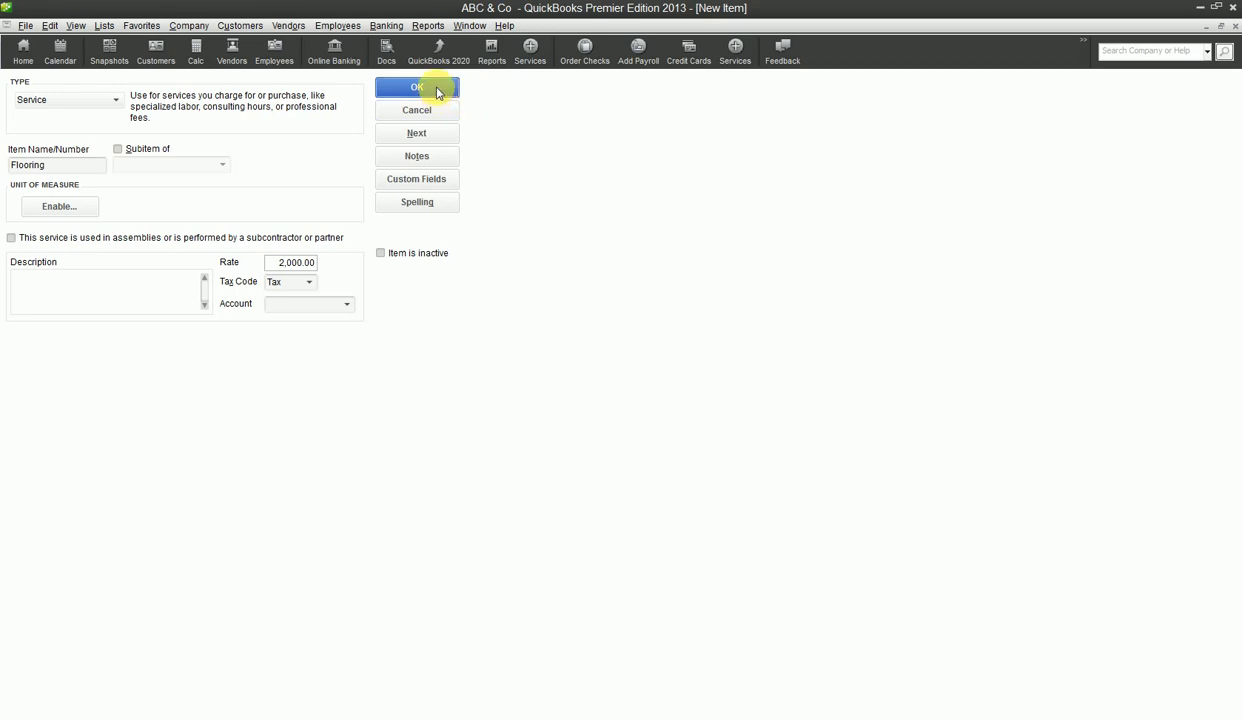
Assign the Flooring item to account 42600 · Income From Building and save it.
{"action": "left_click", "coordinate": [347, 304]}
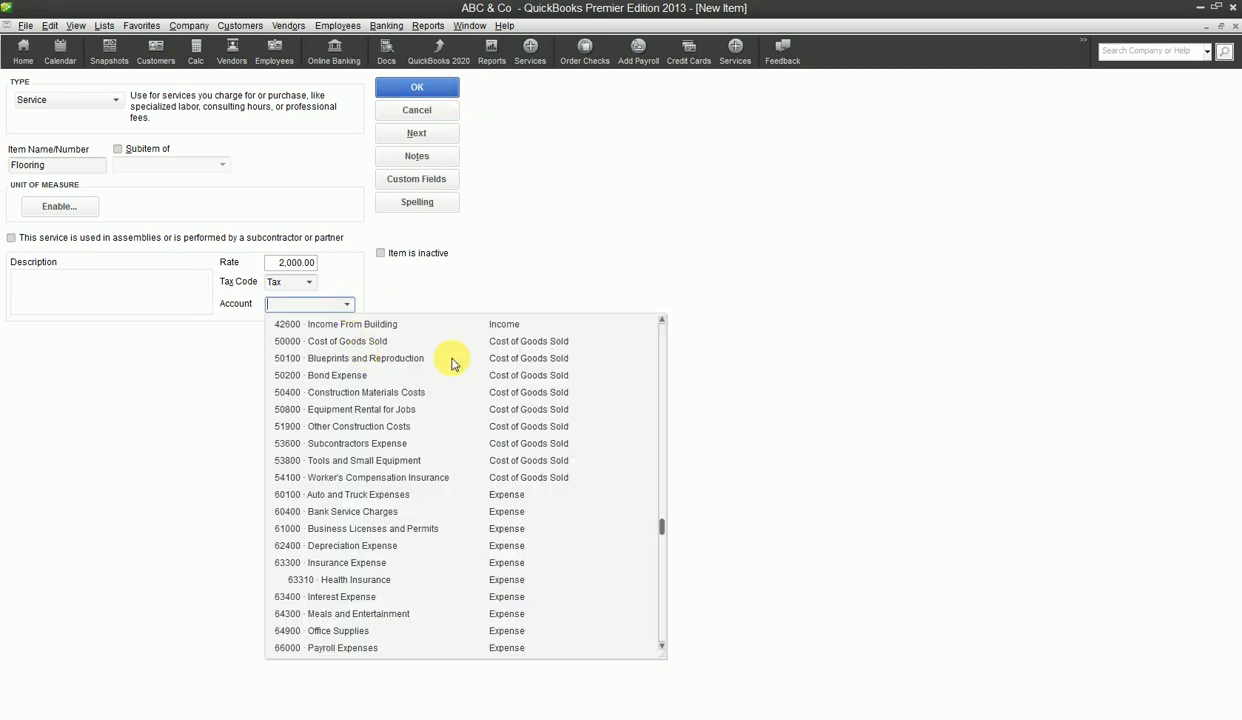
{"action": "left_click", "coordinate": [887, 238]}
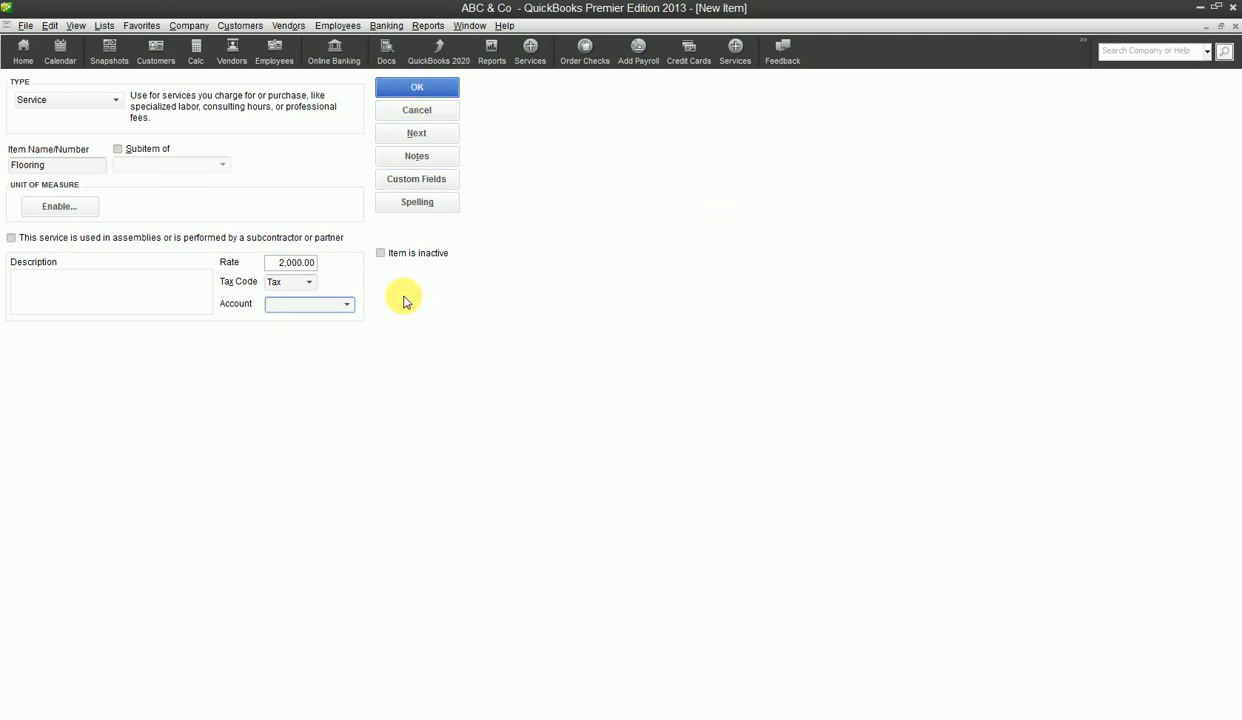
{"action": "left_click", "coordinate": [347, 305]}
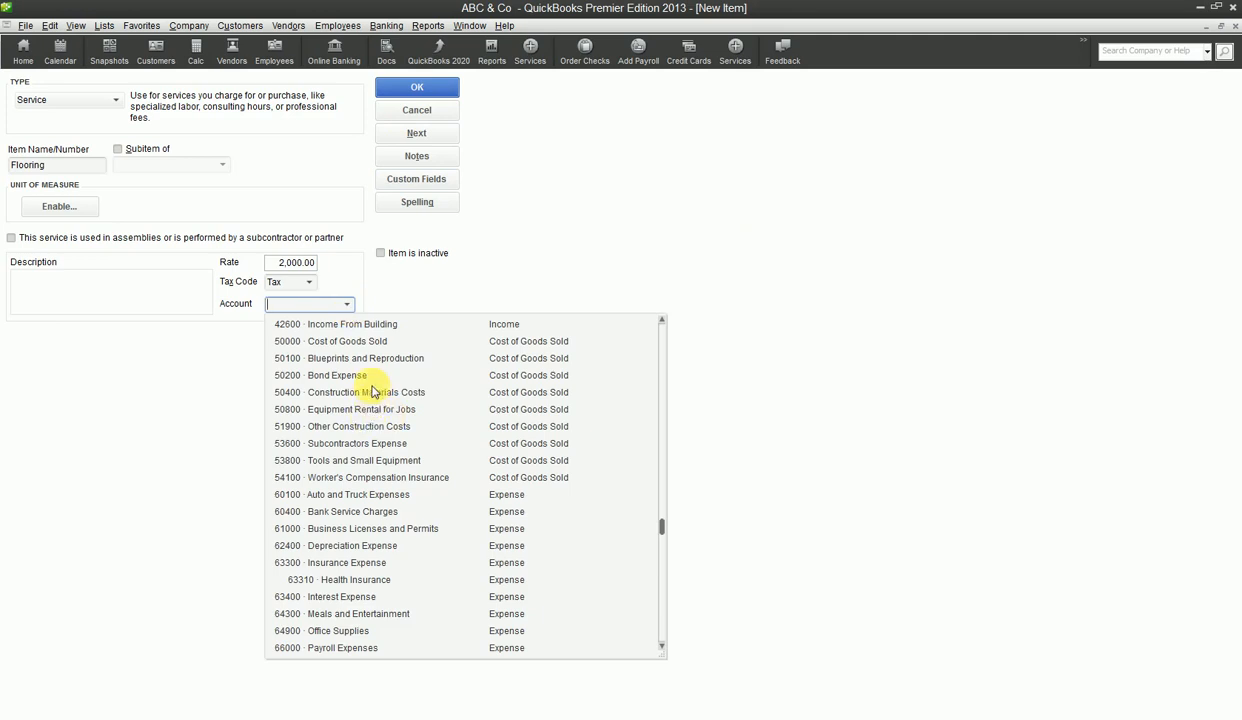
{"action": "left_click", "coordinate": [381, 324]}
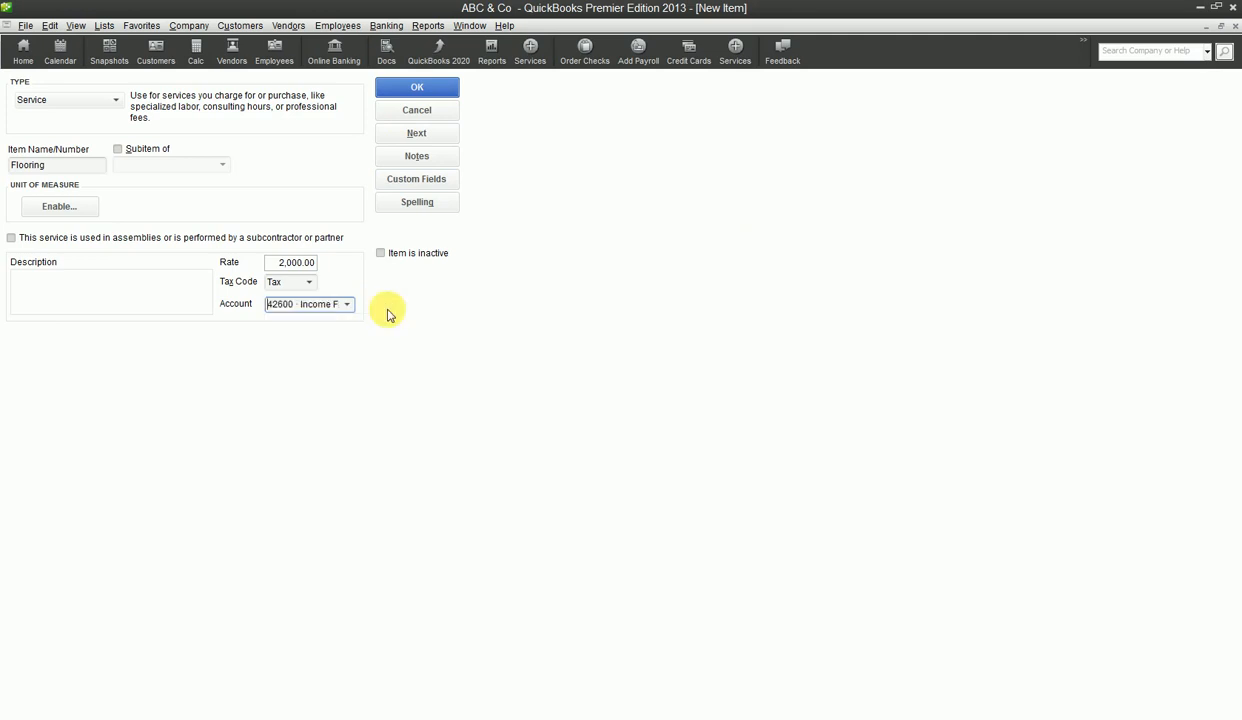
{"action": "left_click", "coordinate": [408, 87]}
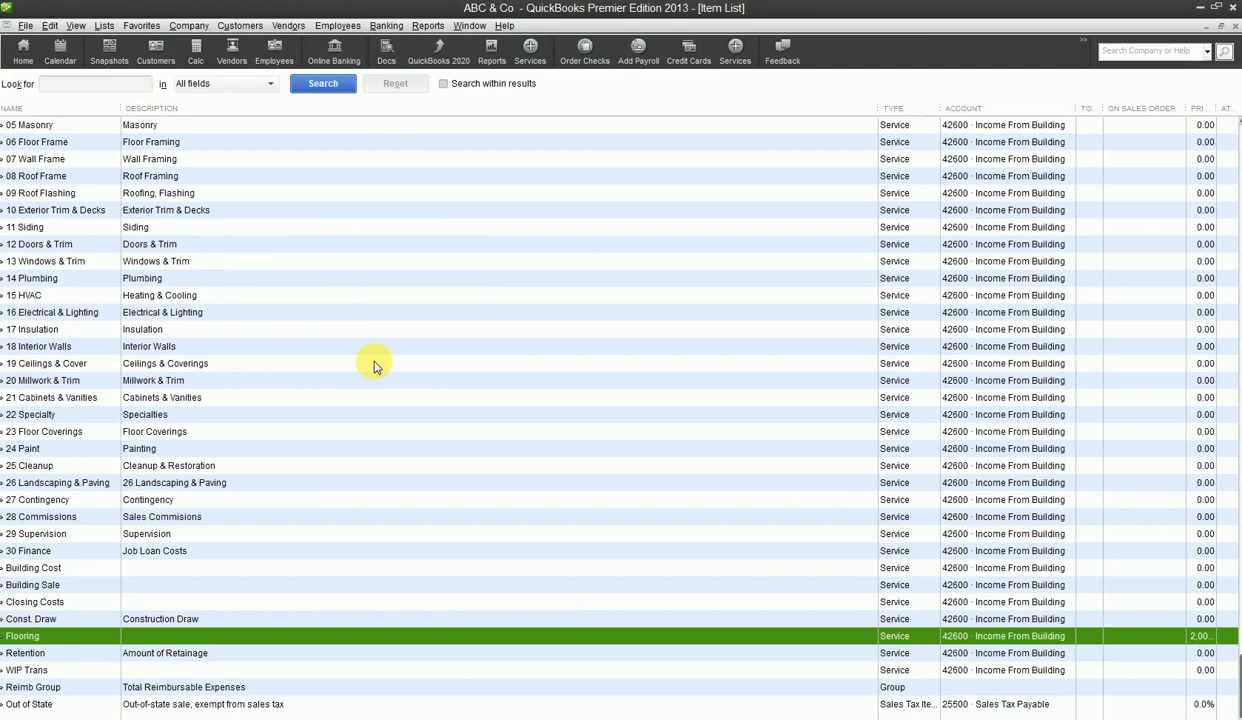
Start another new item from the Item List and set its type to Inventory Part.
{"action": "right_click", "coordinate": [302, 279]}
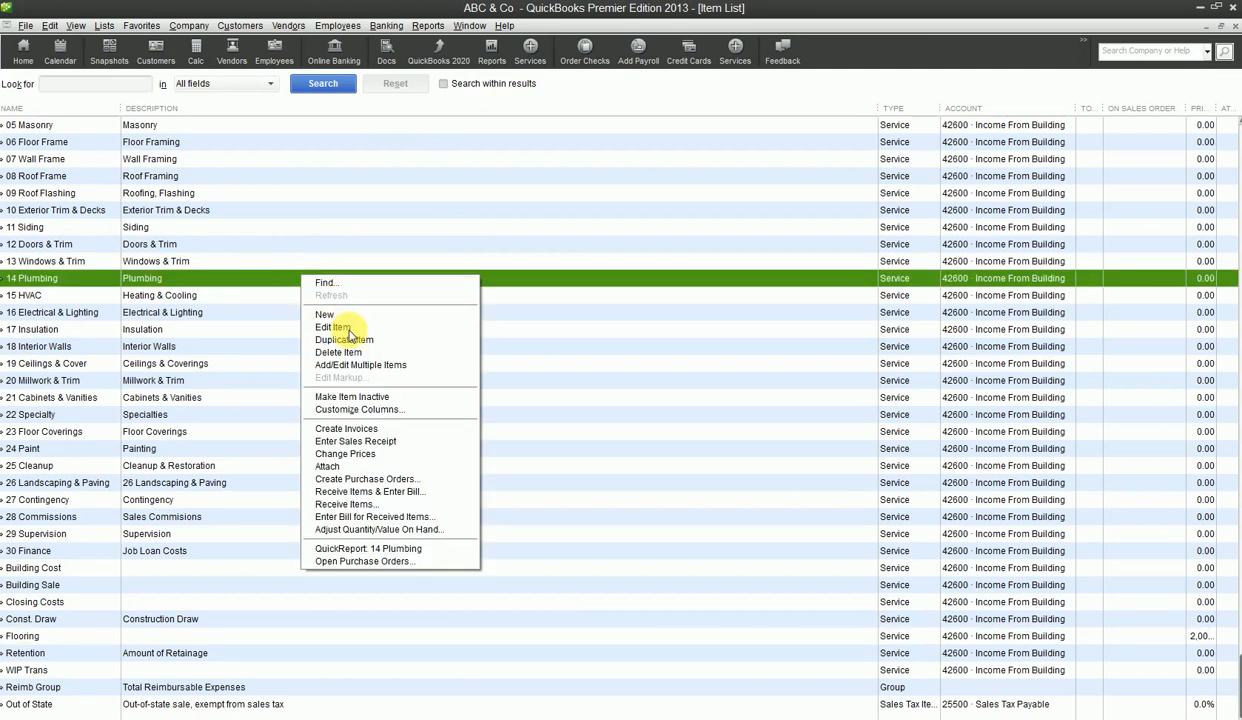
{"action": "left_click", "coordinate": [208, 215]}
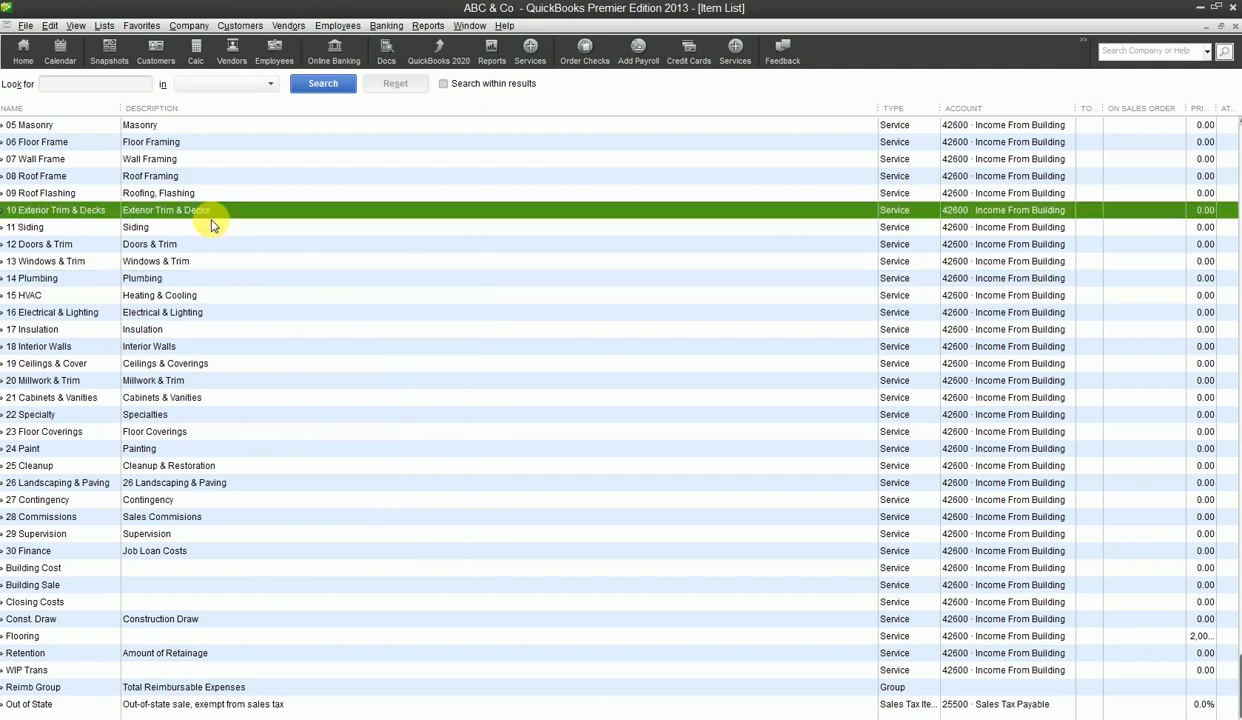
{"action": "right_click", "coordinate": [240, 212]}
{"action": "right_click", "coordinate": [341, 164]}
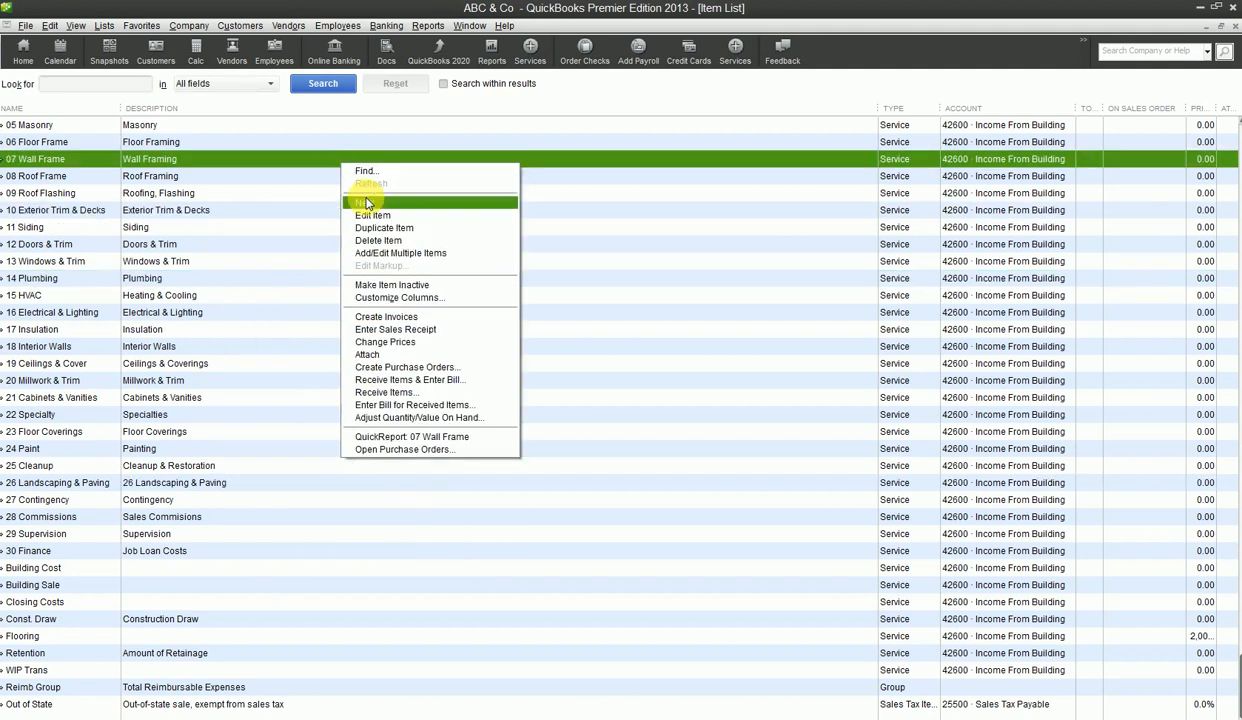
{"action": "left_click", "coordinate": [338, 199]}
{"action": "key", "text": "ctrl+n"}
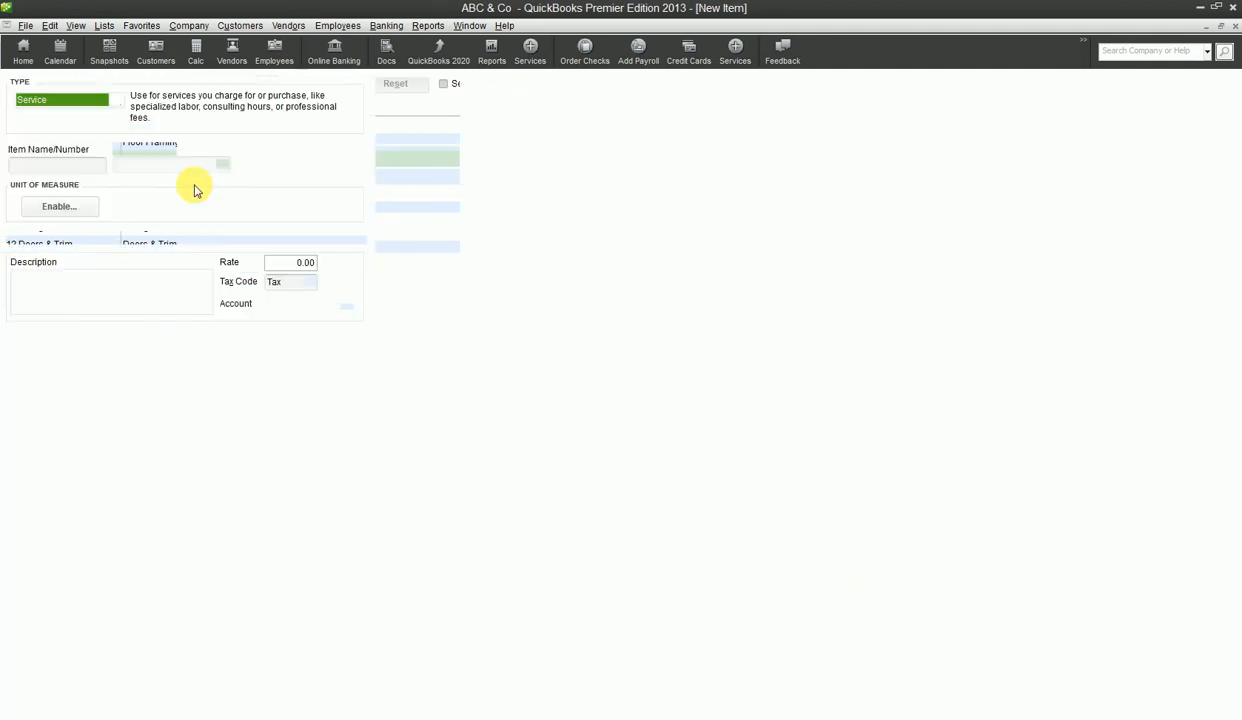
{"action": "left_click", "coordinate": [105, 100]}
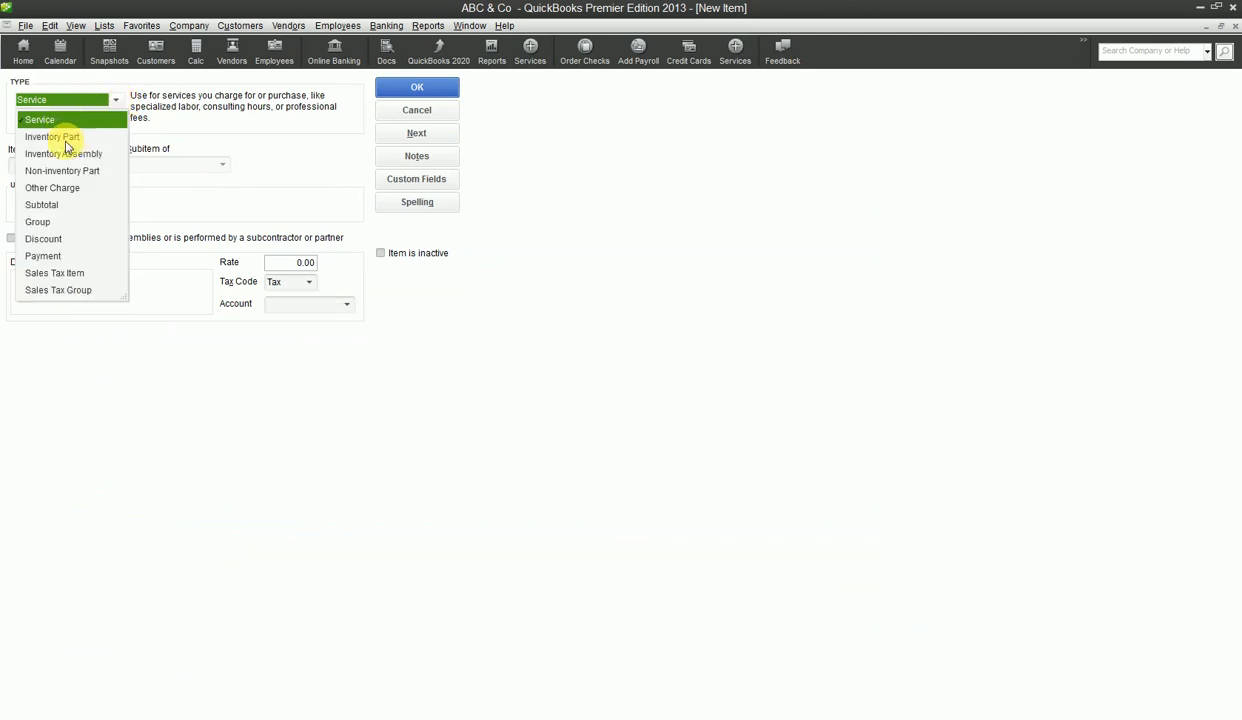
{"action": "left_click", "coordinate": [68, 137]}
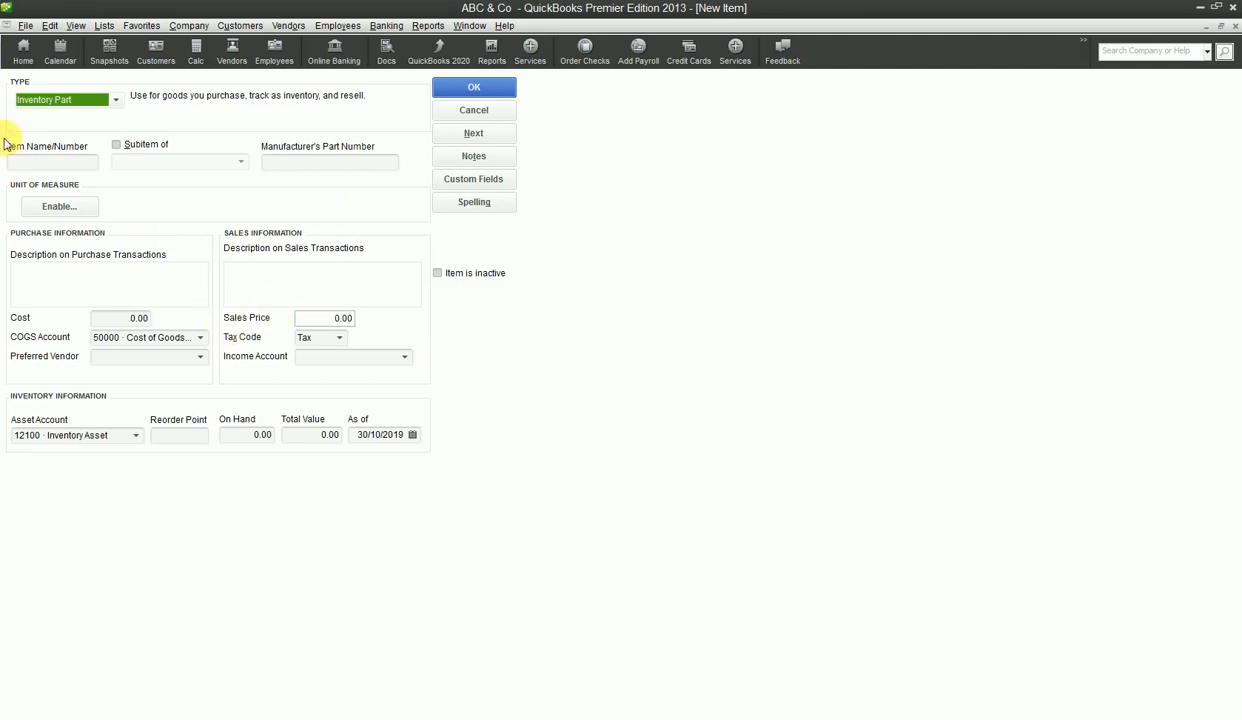
Name the inventory part Door Handle and enter DR 121 as the manufacturer's part number.
{"action": "left_click", "coordinate": [44, 164]}
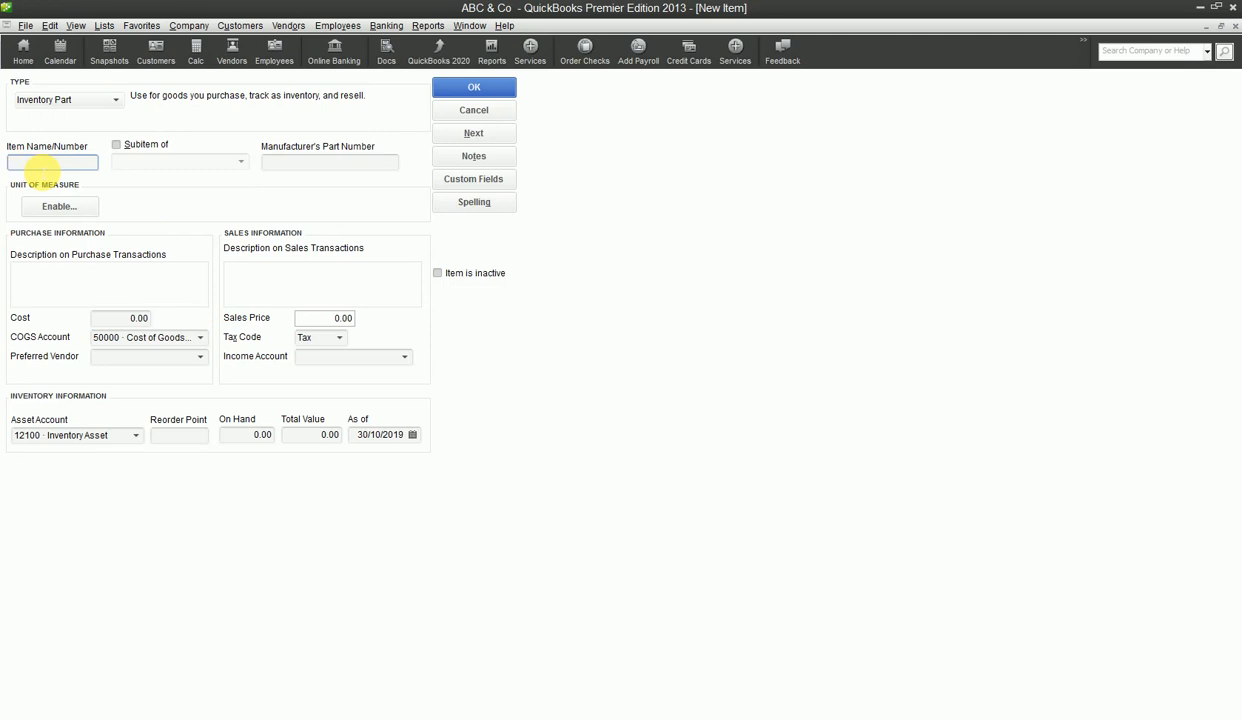
{"action": "type", "text": "Doo"}
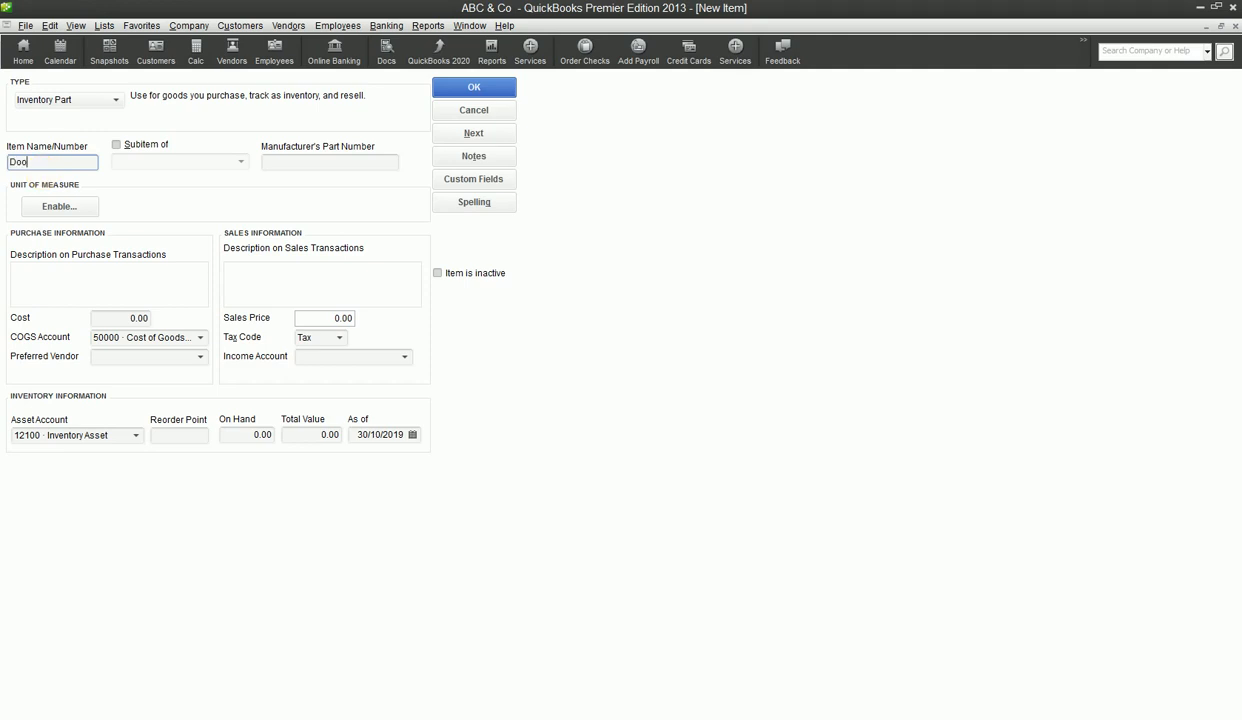
{"action": "type", "text": "r Handle"}
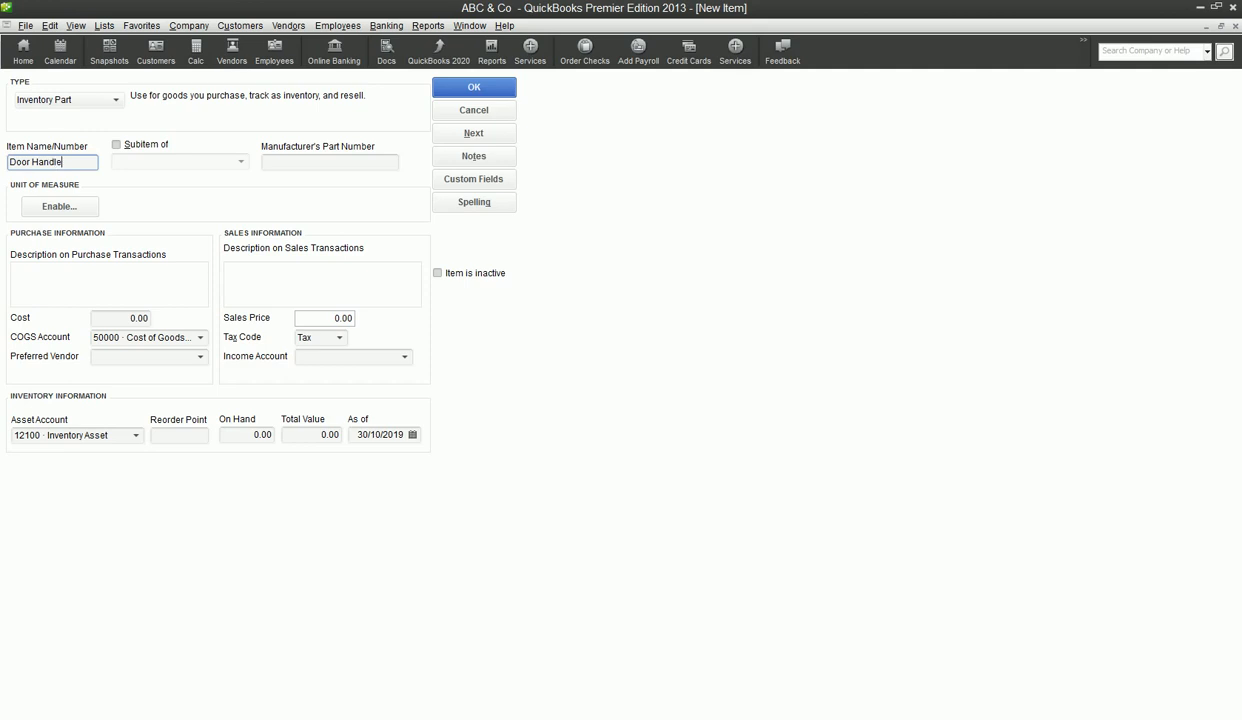
{"action": "left_click", "coordinate": [353, 172]}
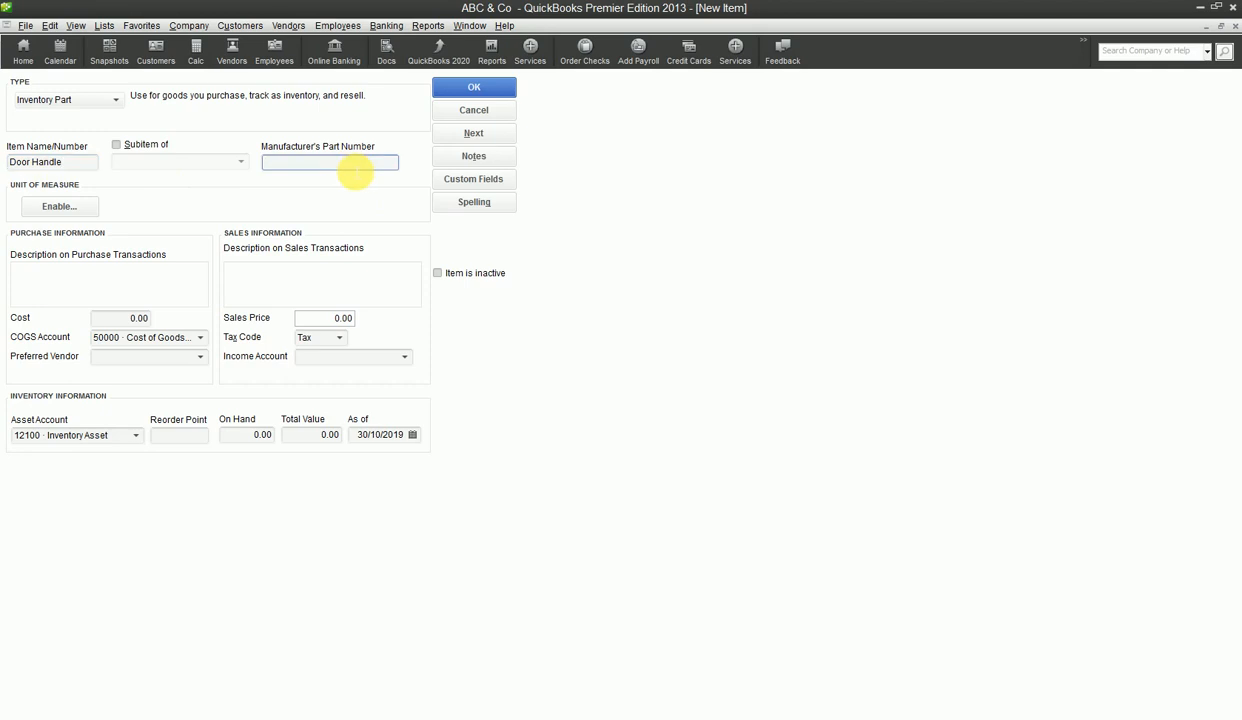
{"action": "type", "text": "Dr"}
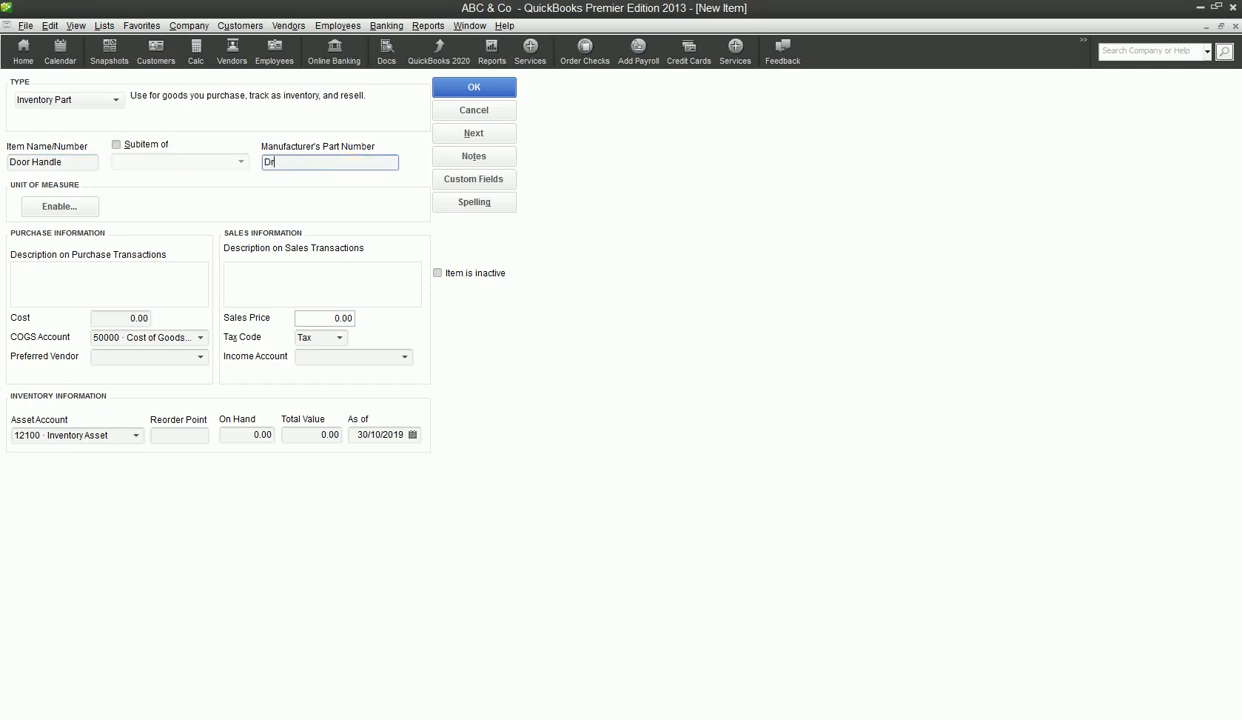
{"action": "key", "text": "BackSpace"}
{"action": "type", "text": "R 121"}
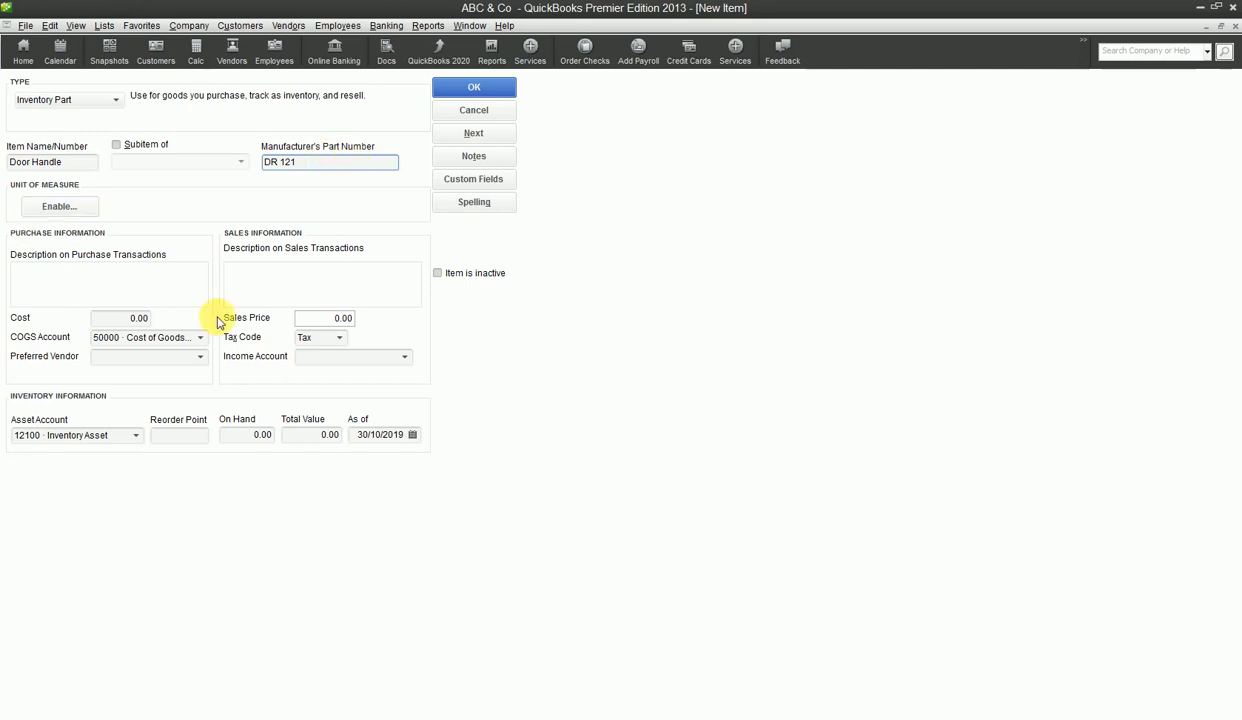
Set the Door Handle's purchase cost to 110.00 and review the preferred vendor choices, leaving the vendor blank.
{"action": "left_click", "coordinate": [133, 318]}
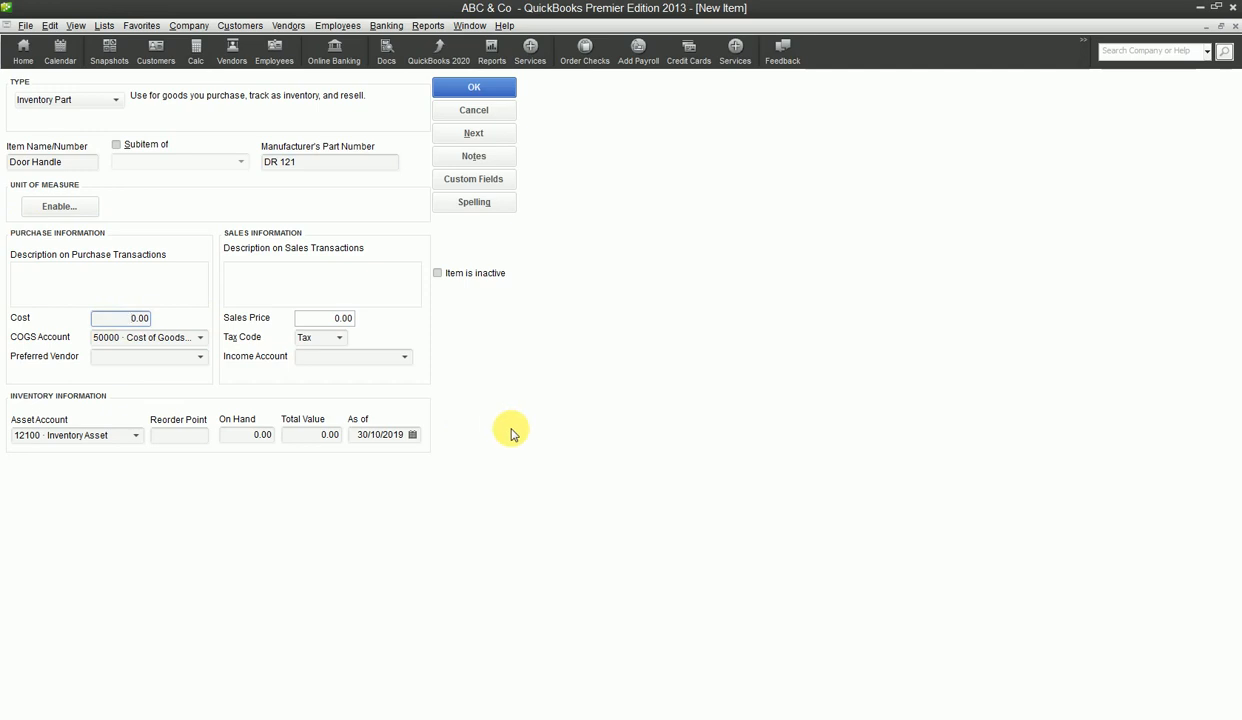
{"action": "type", "text": "10.00"}
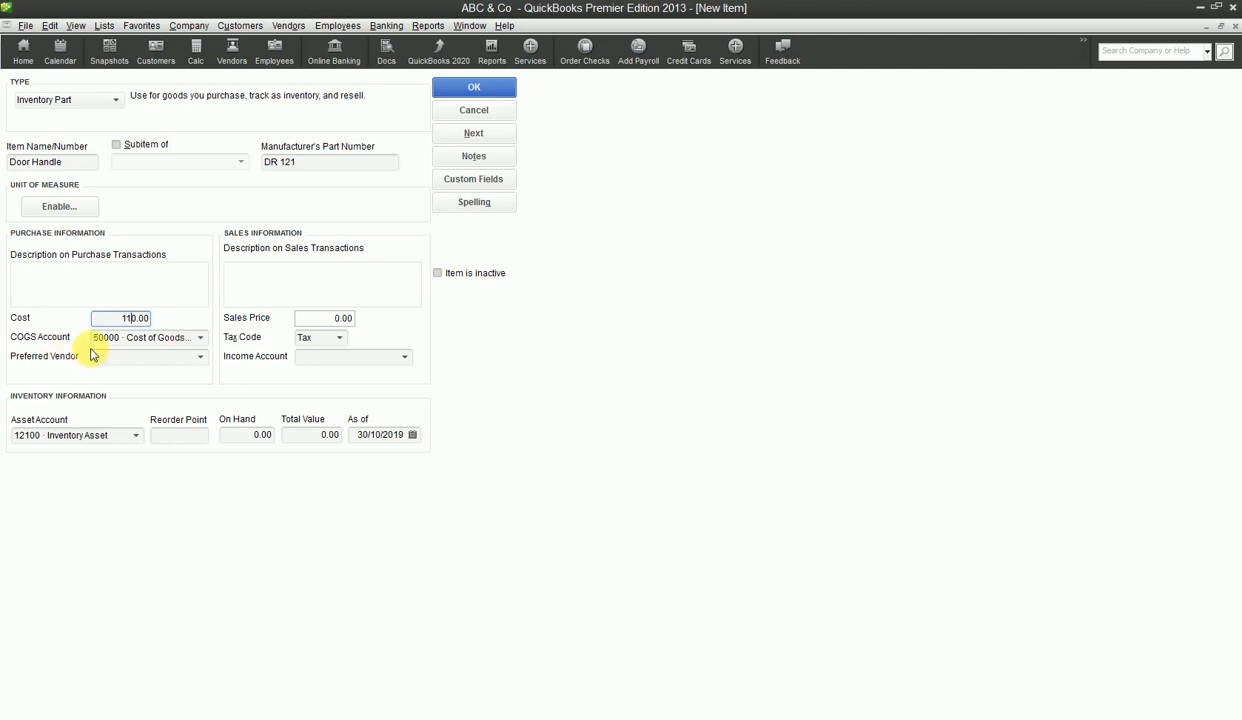
{"action": "left_click", "coordinate": [203, 359]}
{"action": "left_click", "coordinate": [203, 359]}
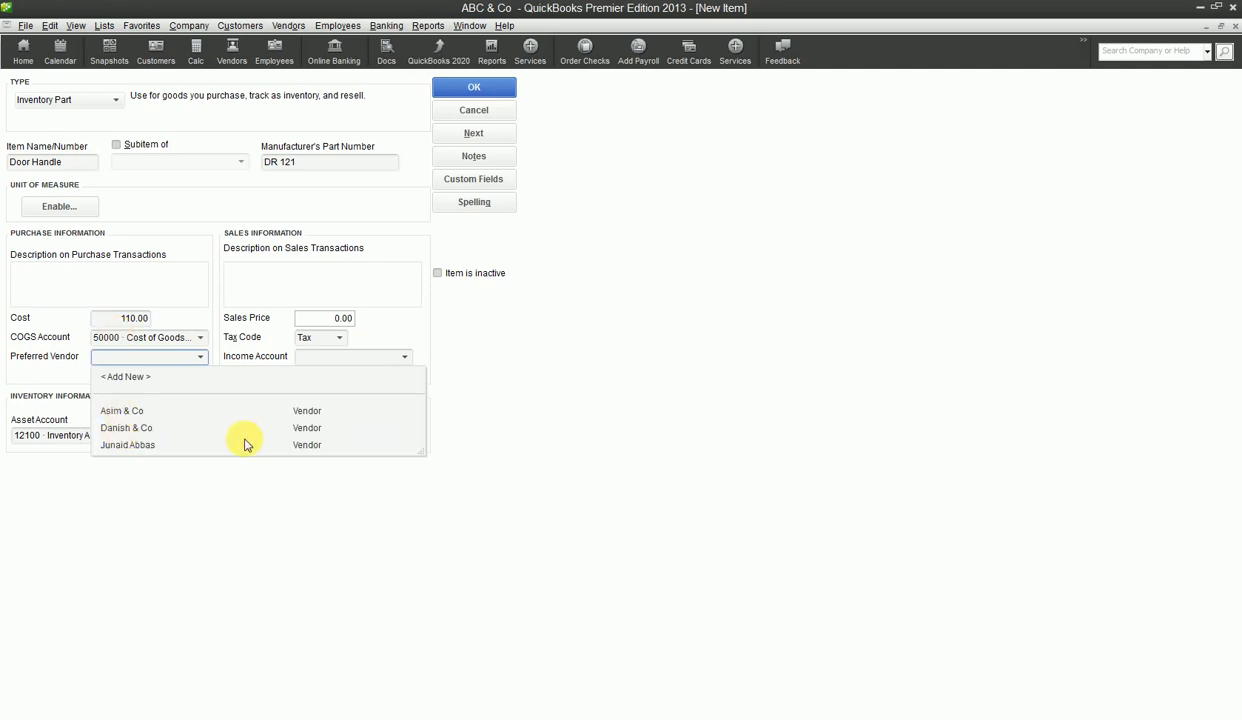
{"action": "left_click", "coordinate": [373, 518]}
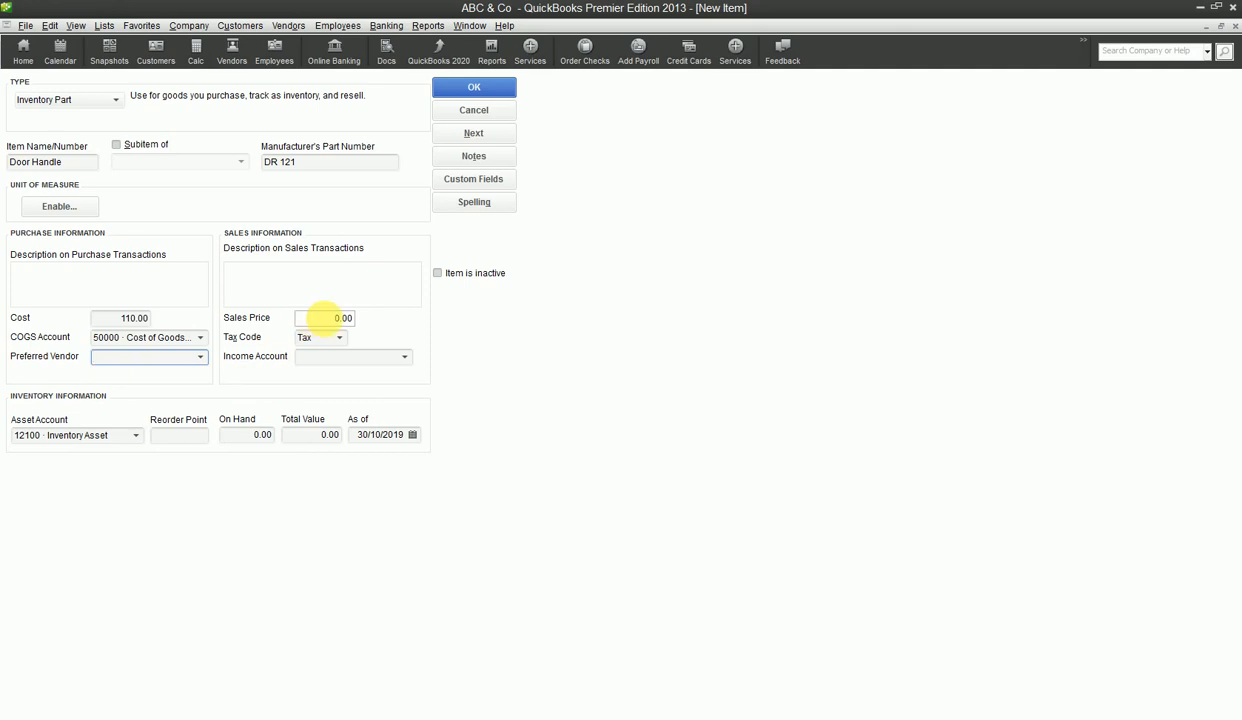
Set the Door Handle's sales price to 150.00 and review the tax code choices, keeping Tax.
{"action": "left_click", "coordinate": [328, 318]}
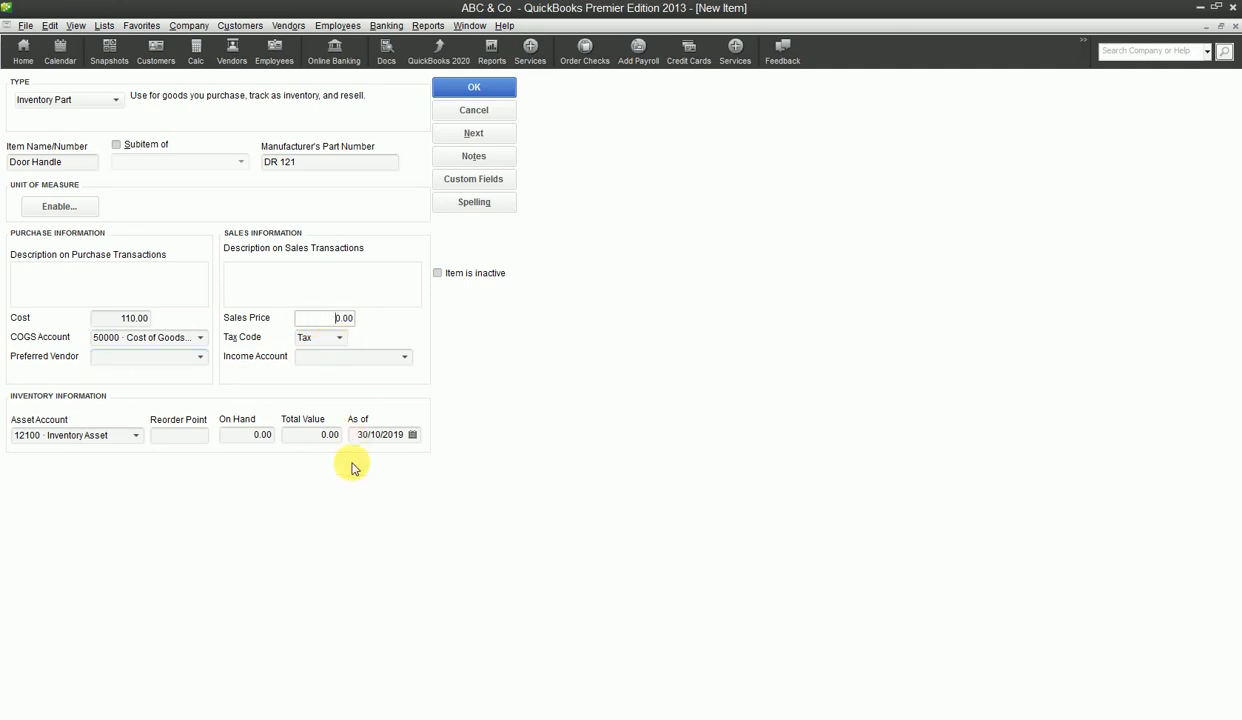
{"action": "type", "text": "15"}
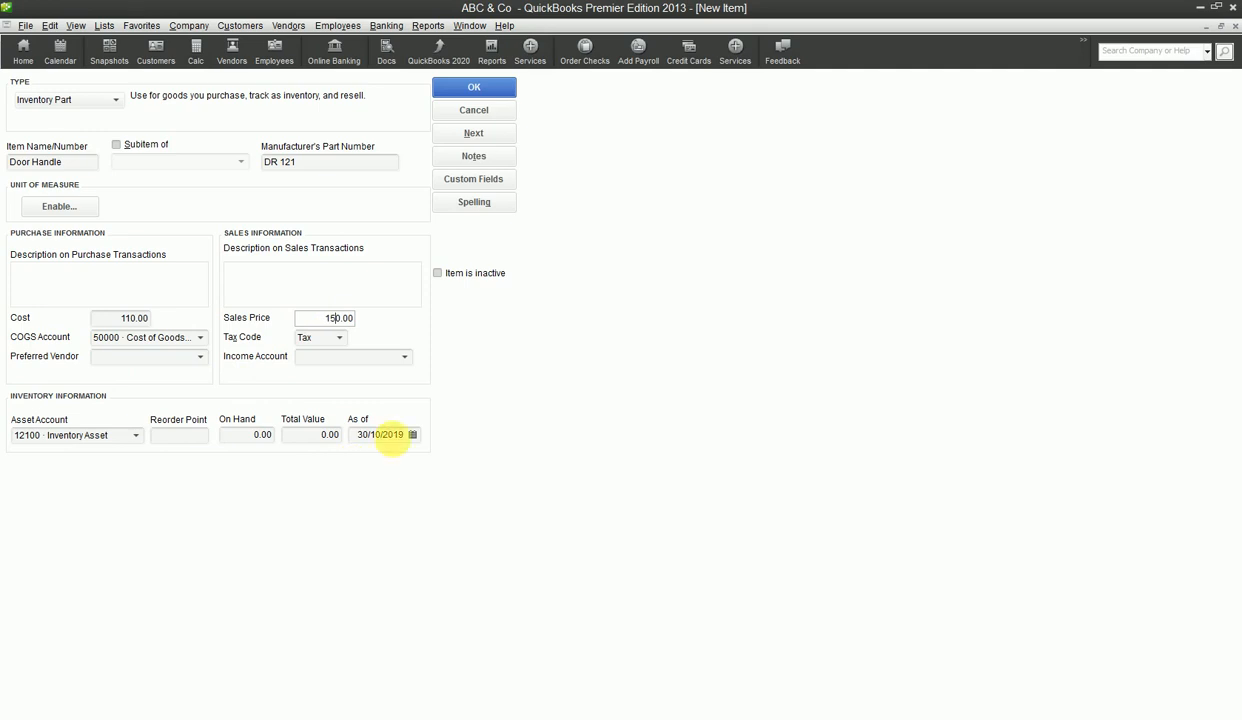
{"action": "left_click", "coordinate": [335, 339]}
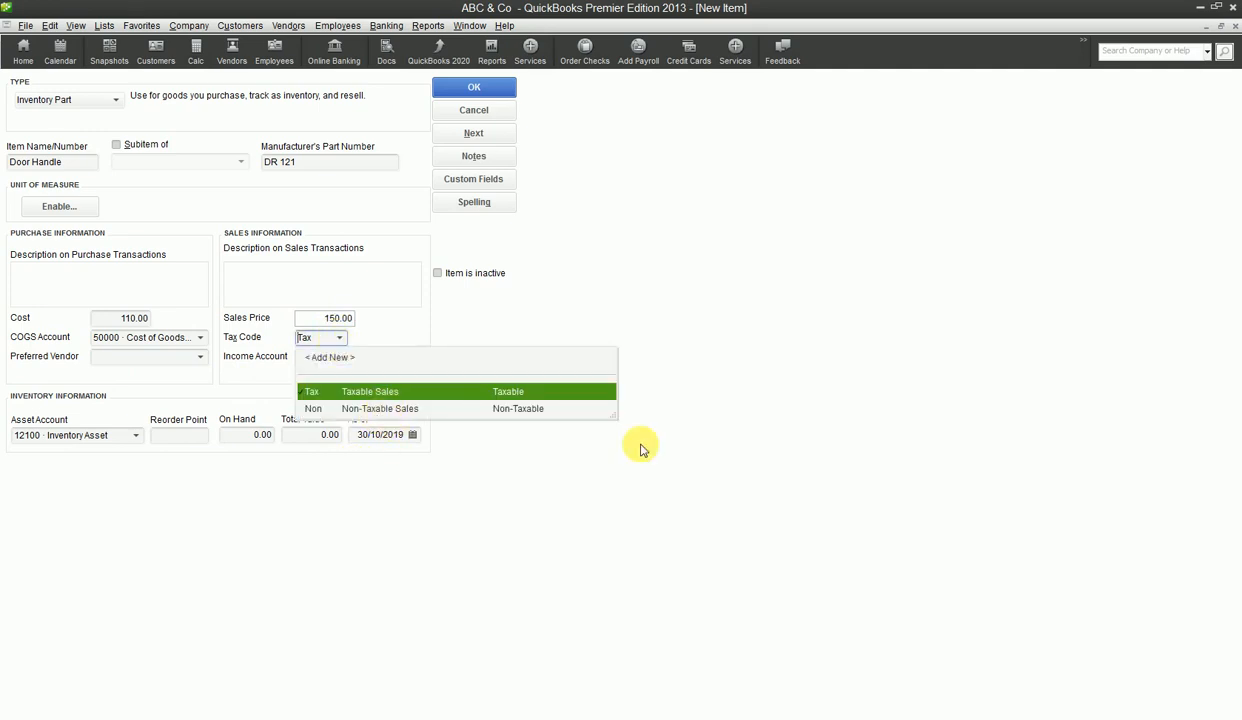
{"action": "left_click", "coordinate": [620, 466]}
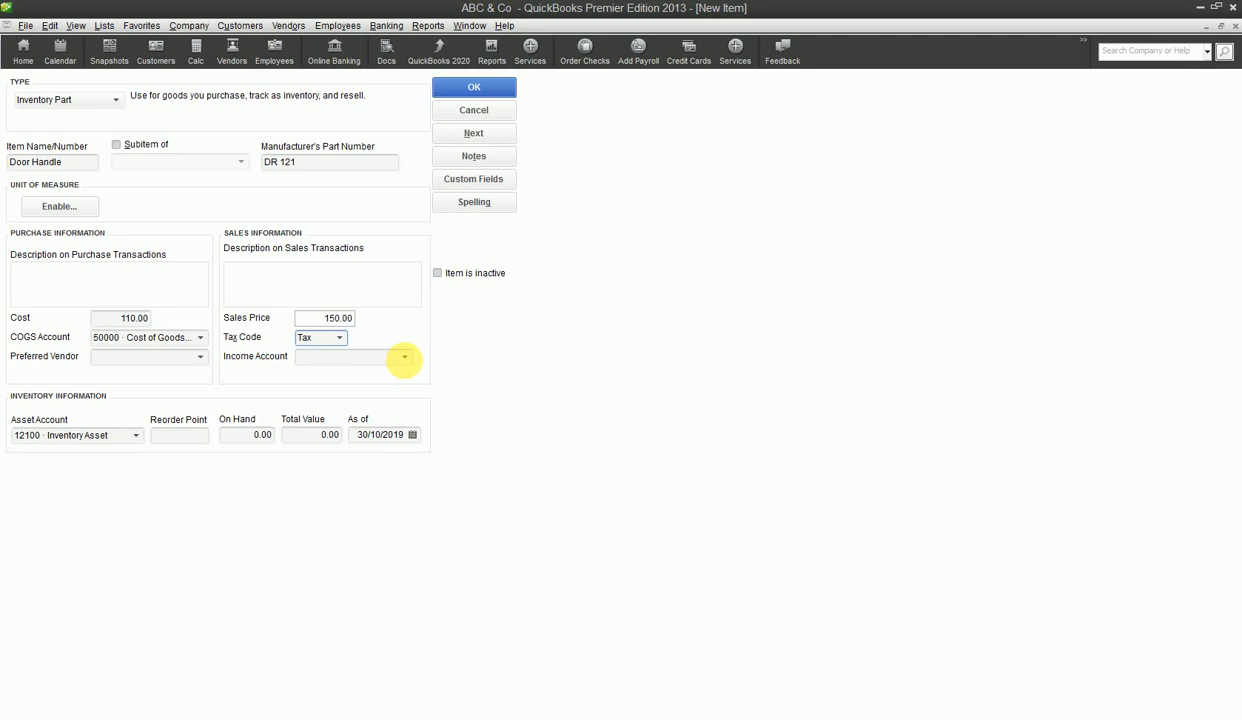
Assign the Door Handle to income account 42600 · Income From Building and save the item.
{"action": "left_click", "coordinate": [404, 357]}
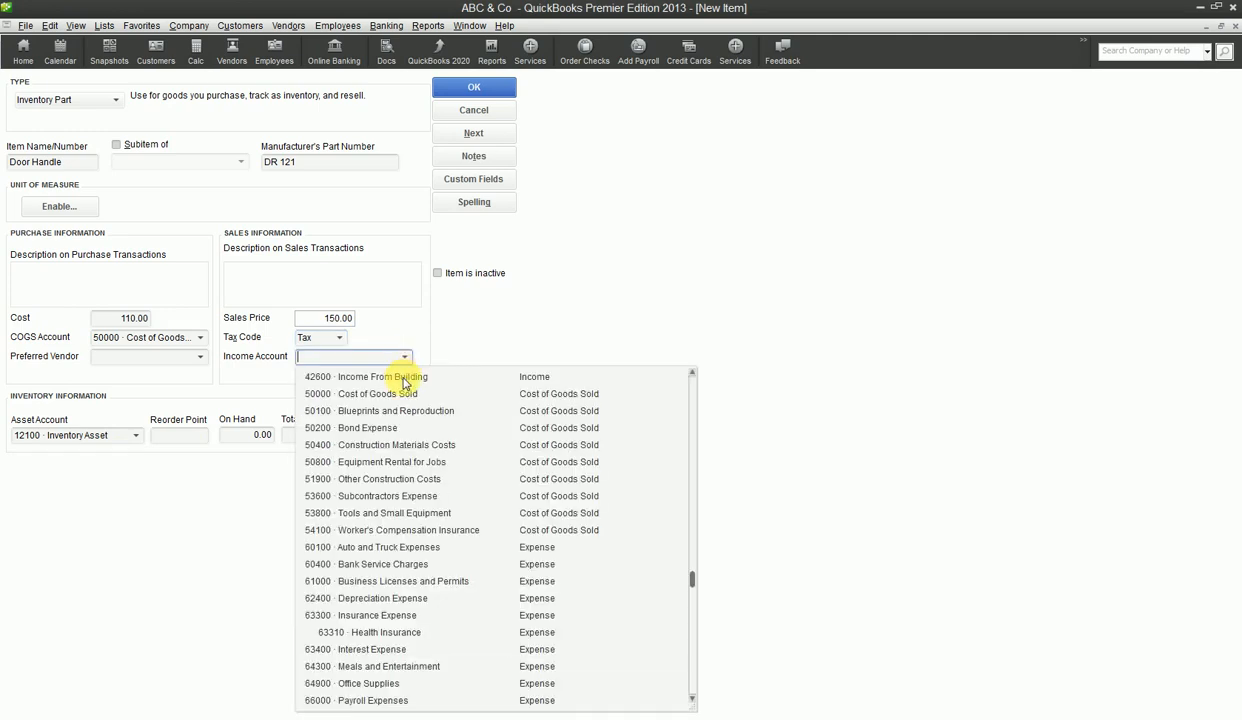
{"action": "left_click", "coordinate": [405, 379]}
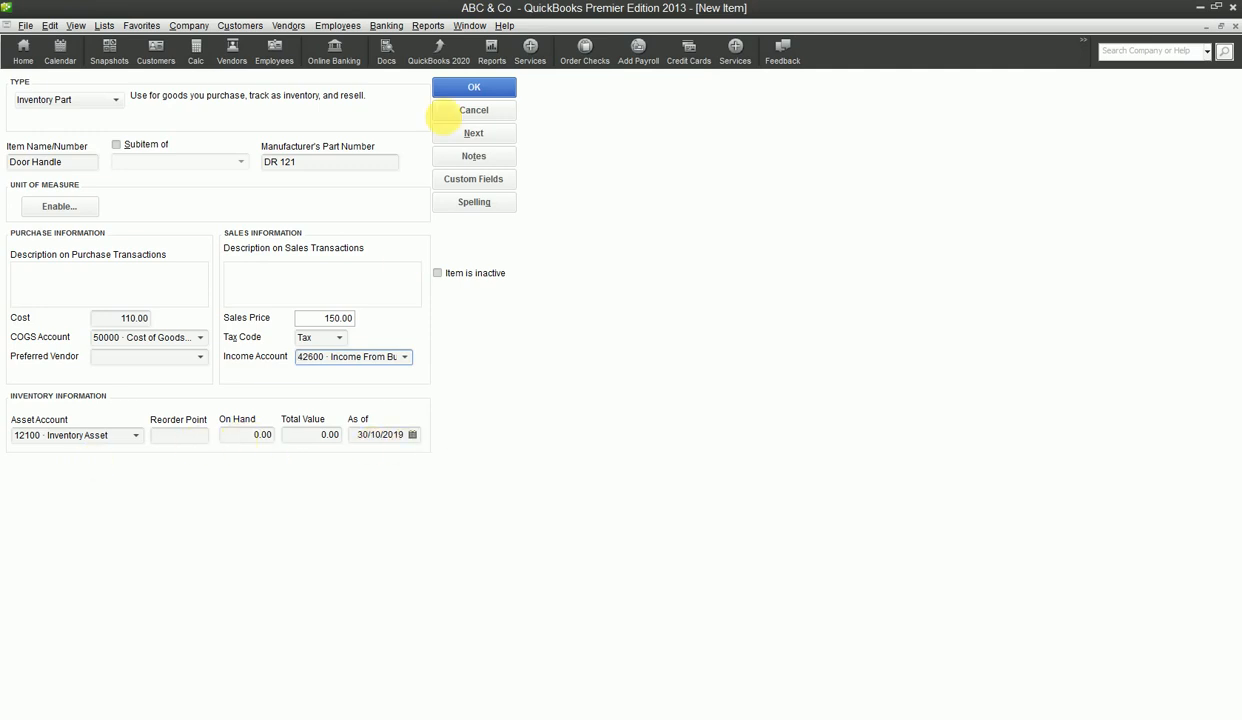
{"action": "left_click", "coordinate": [478, 90]}
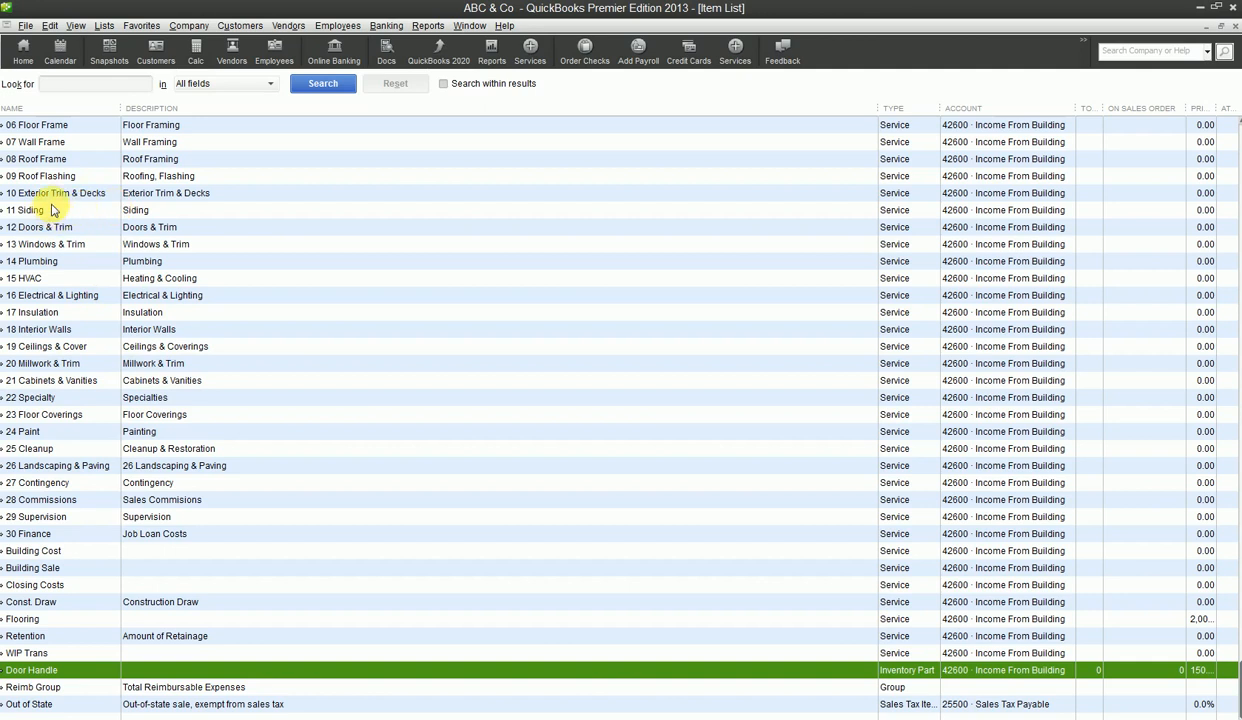
Delete the 07 Wall Frame service item from the Item List and confirm the deletion.
{"action": "left_click", "coordinate": [157, 146]}
{"action": "right_click", "coordinate": [158, 146]}
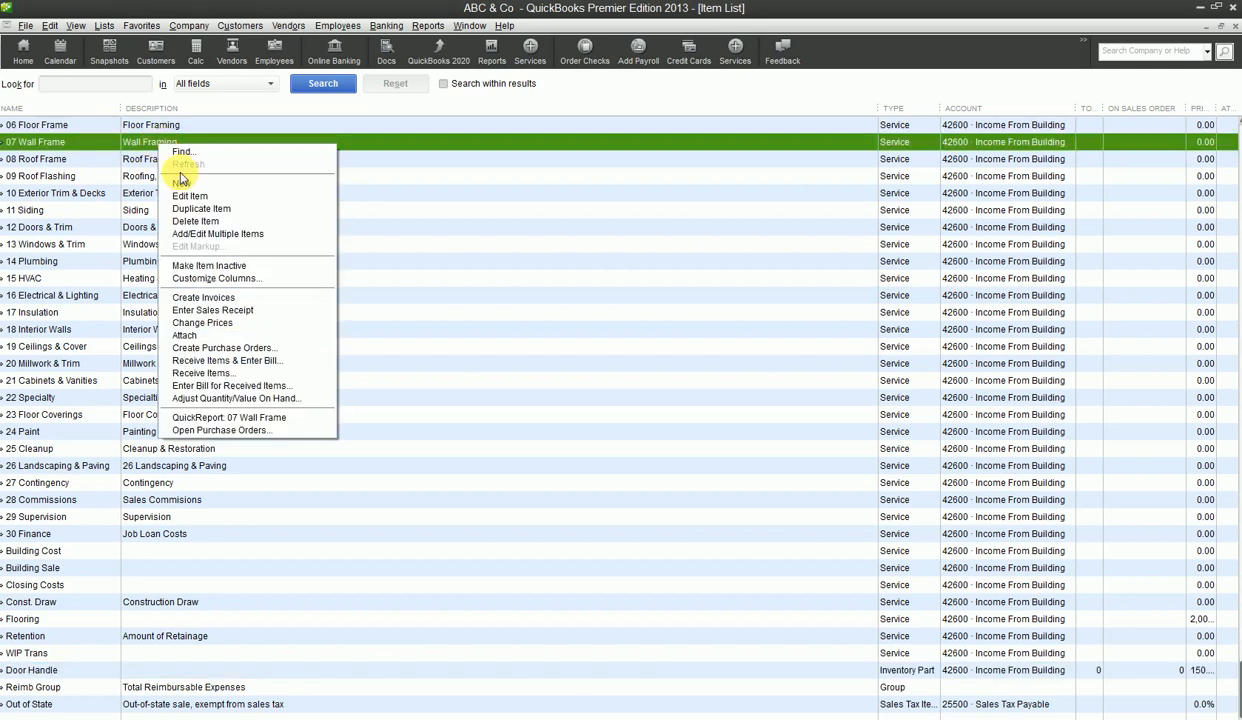
{"action": "left_click", "coordinate": [196, 222]}
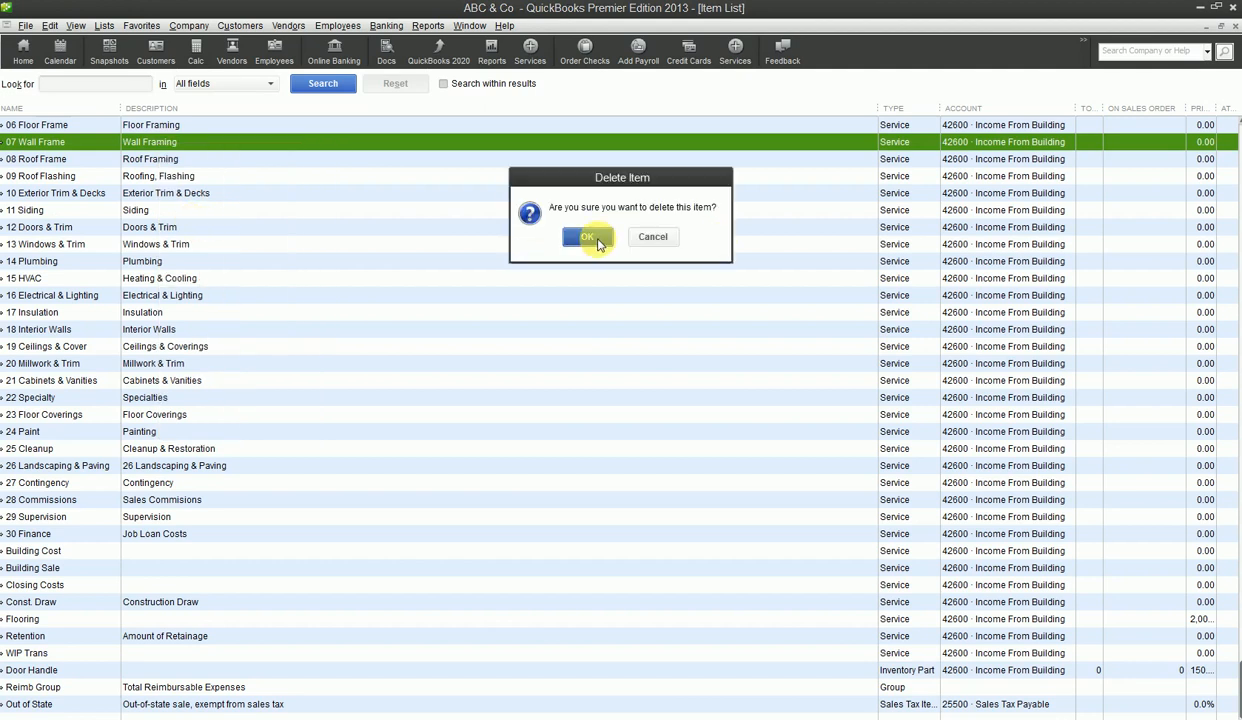
{"action": "left_click", "coordinate": [590, 237]}
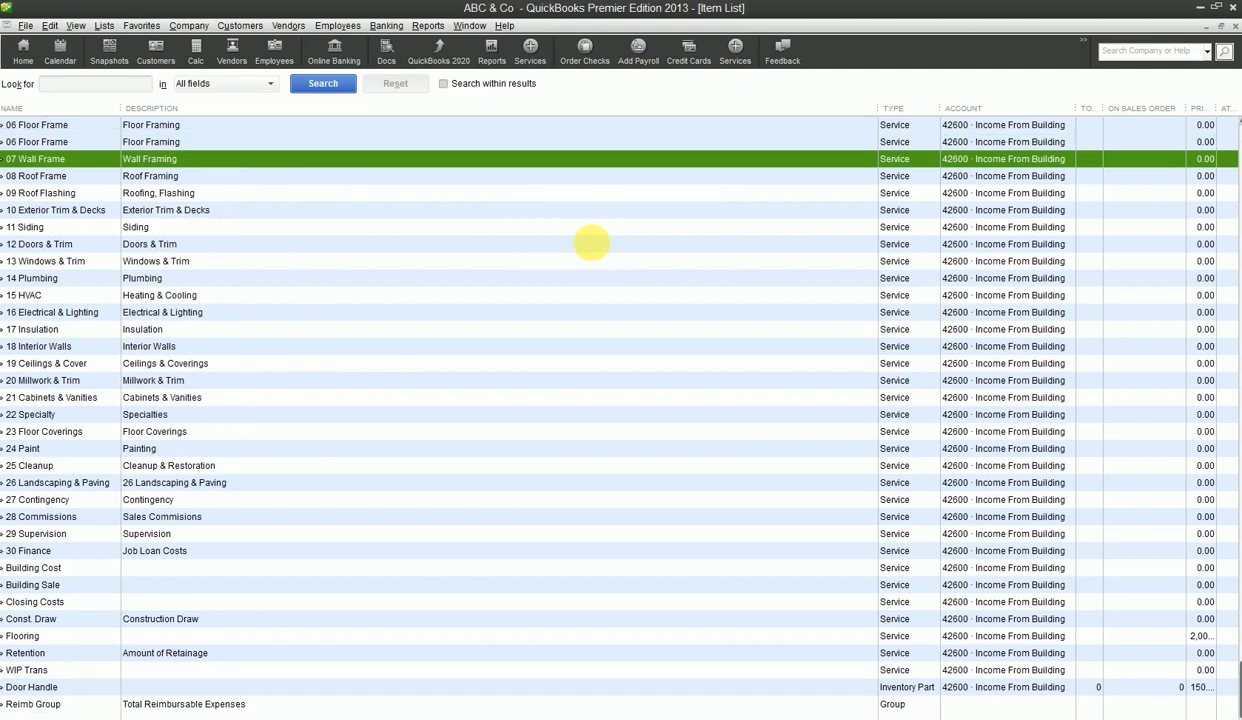